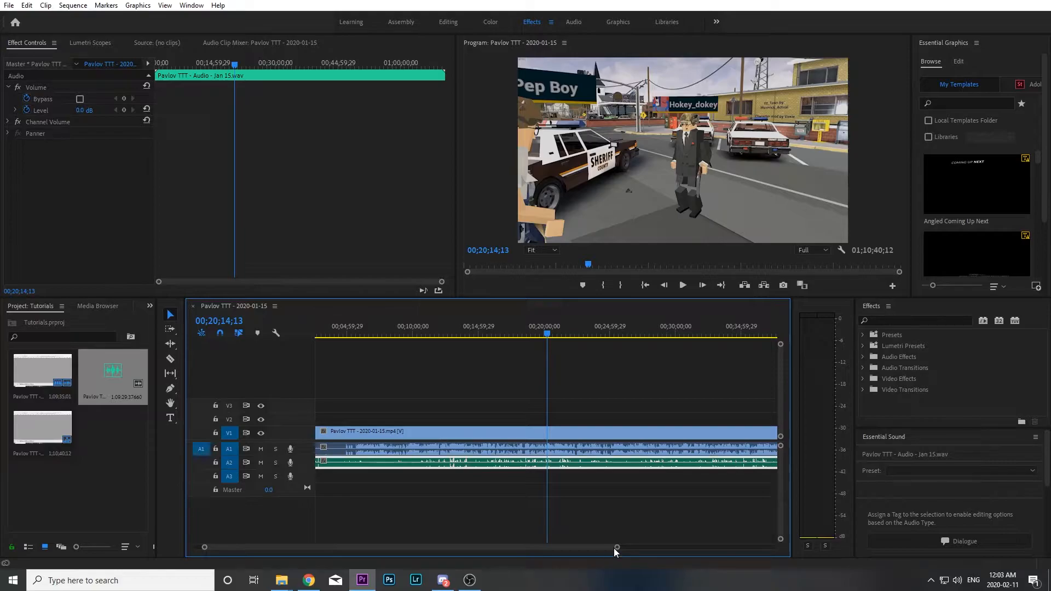
Step: Play the sequence from its start and place the playhead at 00;00;01;13, where the spoken line begins
{"action": "left_click_drag", "start_coordinate": [617, 547], "coordinate": [664, 547]}
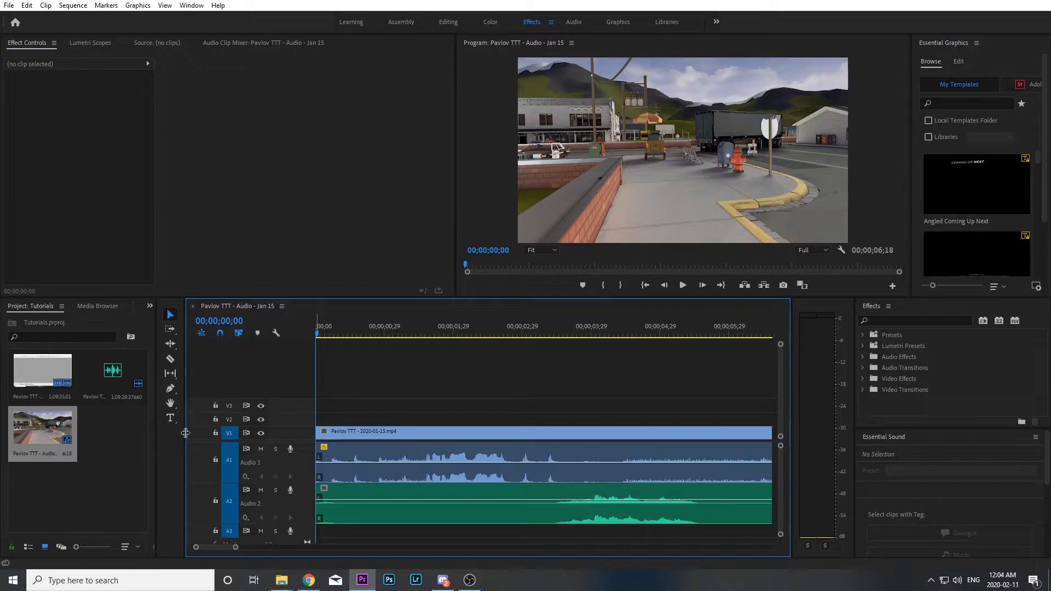
{"action": "key", "text": "minus"}
{"action": "key", "text": "space"}
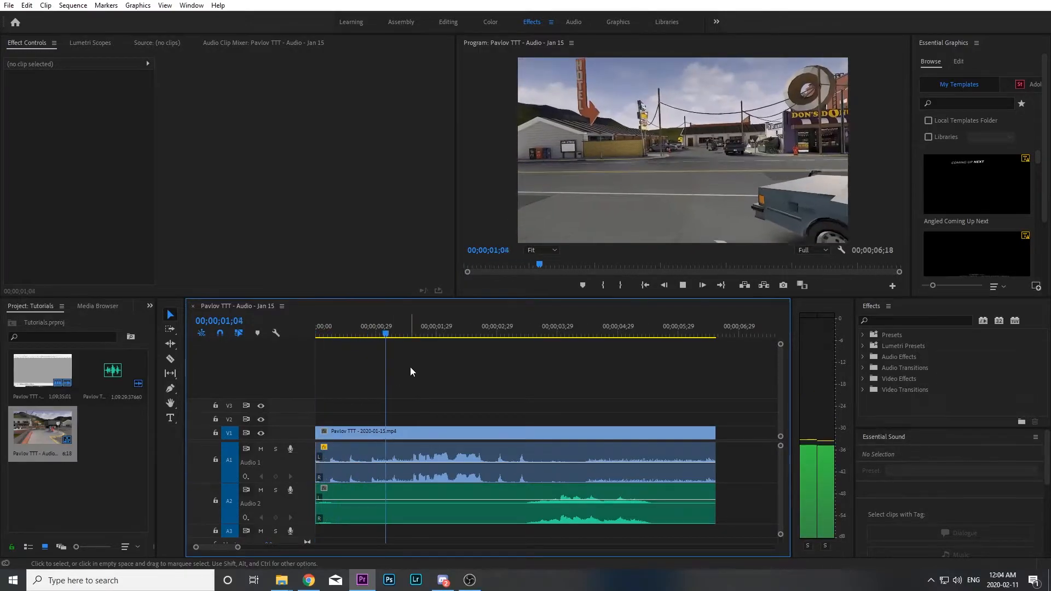
{"action": "left_click", "coordinate": [404, 333]}
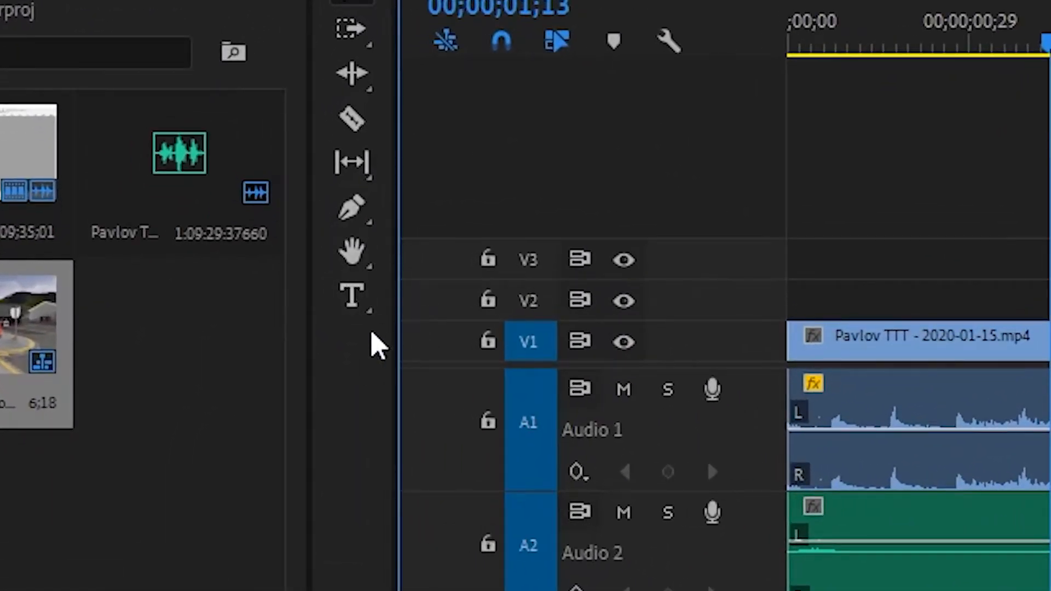
Step: Draw a text box across the lower part of the video frame containing "Are you the last traitor"
{"action": "left_click", "coordinate": [173, 420]}
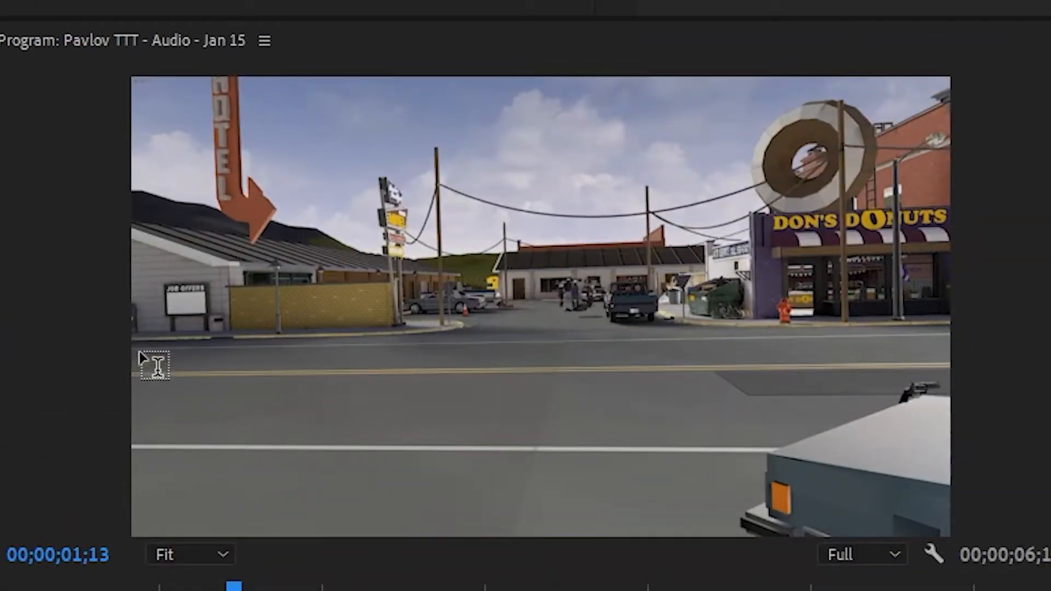
{"action": "left_click_drag", "start_coordinate": [137, 347], "coordinate": [940, 529]}
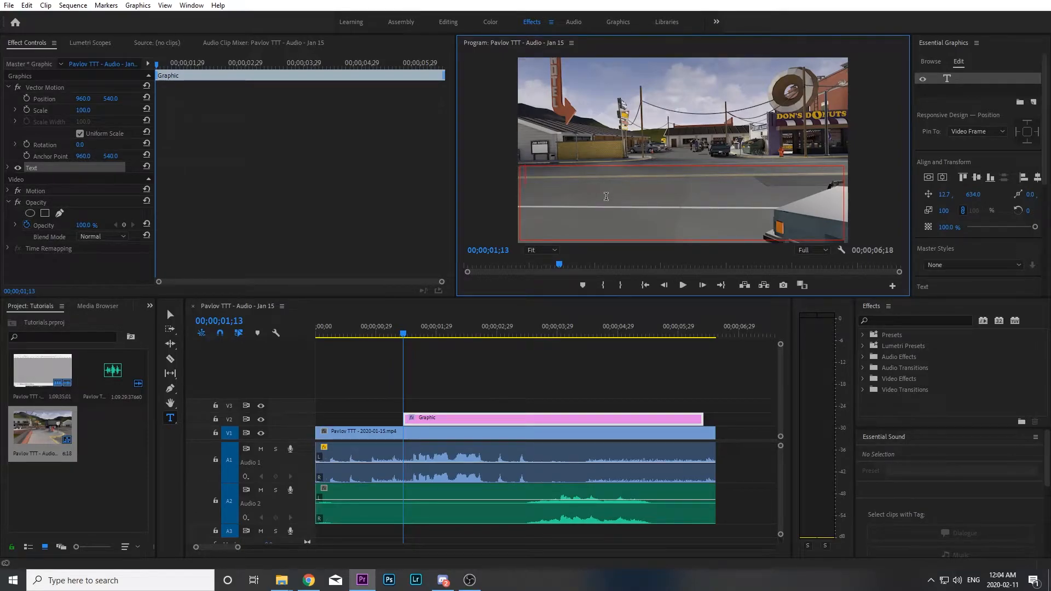
{"action": "type", "text": "Are you the last traitor"}
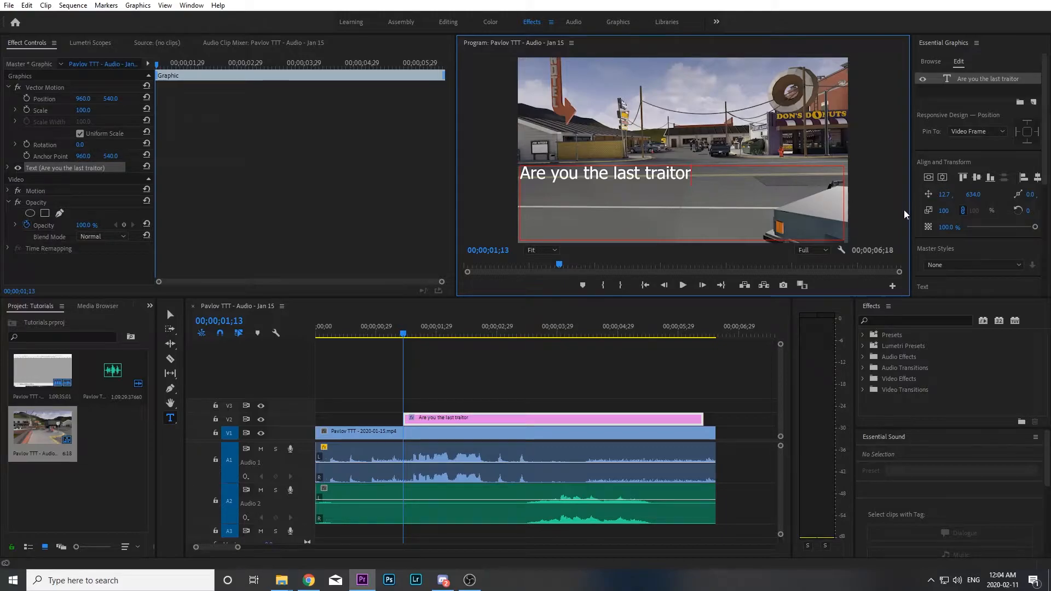
Step: Set the title's vertical position to 800 and center-align its text
{"action": "left_click_drag", "start_coordinate": [907, 193], "coordinate": [854, 193]}
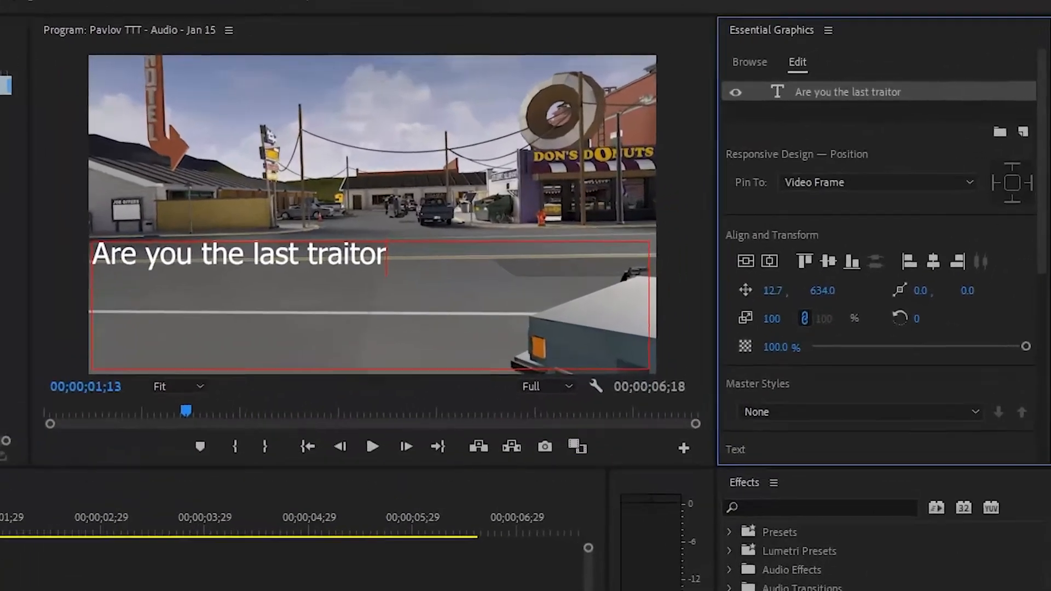
{"action": "left_click", "coordinate": [917, 195]}
{"action": "type", "text": "8"}
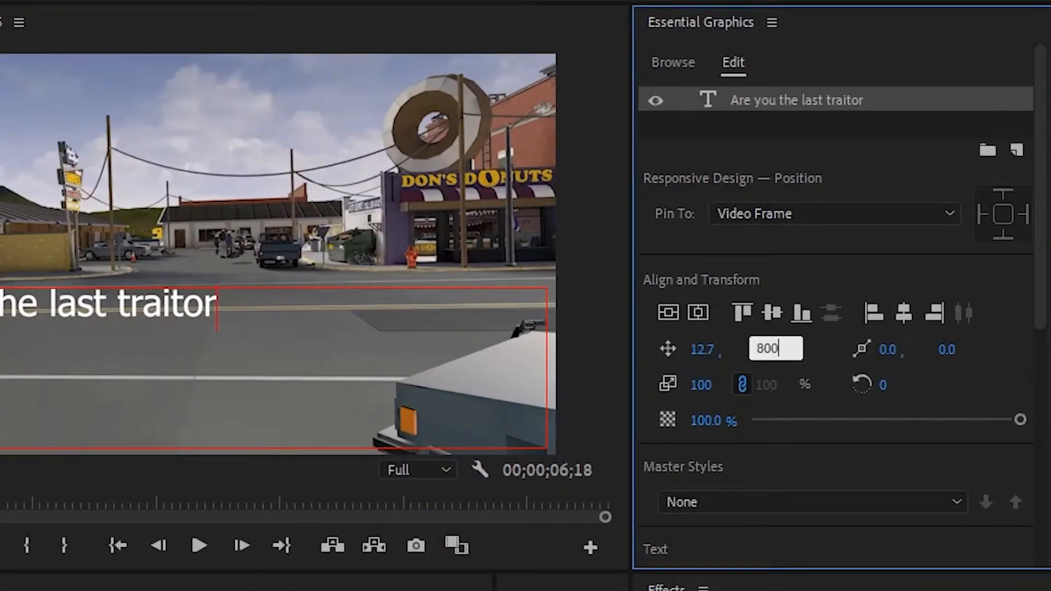
{"action": "type", "text": "00"}
{"action": "key", "text": "Return"}
{"action": "scroll", "coordinate": [696, 453], "scroll_direction": "down", "scroll_amount": 5}
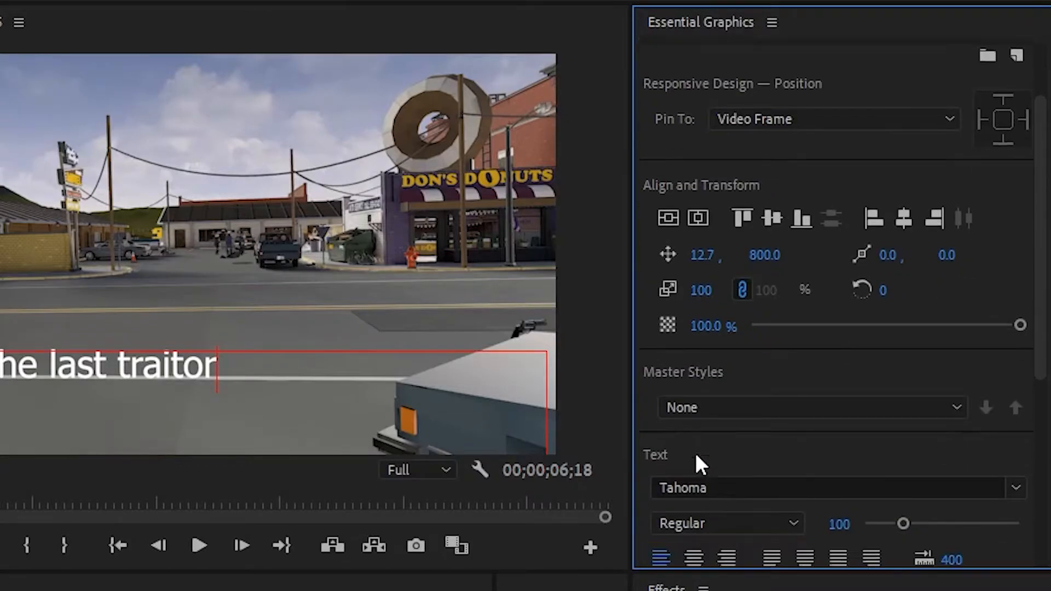
{"action": "left_click", "coordinate": [694, 486]}
Step: Change the font of the whole title text to Comic Sans MS Bold
{"action": "left_click_drag", "start_coordinate": [410, 386], "coordinate": [8, 375]}
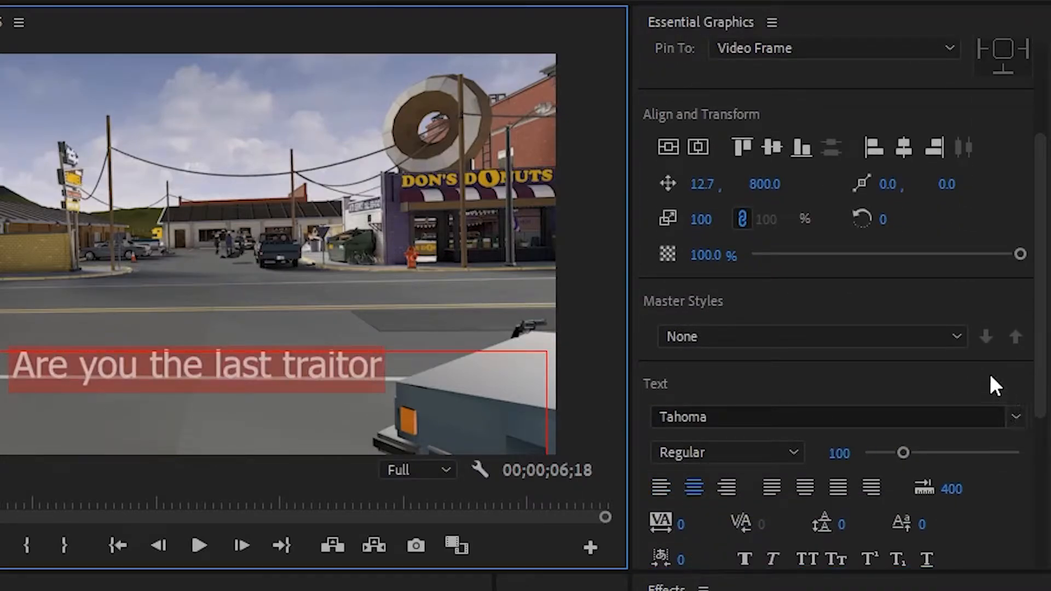
{"action": "left_click", "coordinate": [1016, 421]}
{"action": "scroll", "coordinate": [758, 575], "scroll_direction": "up", "scroll_amount": 15}
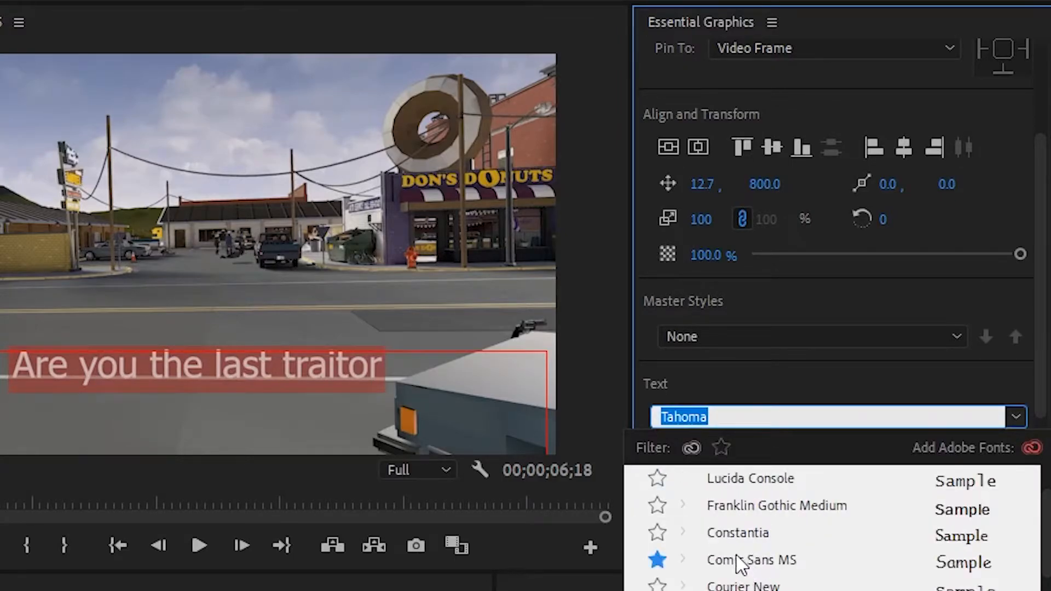
{"action": "left_click", "coordinate": [742, 561]}
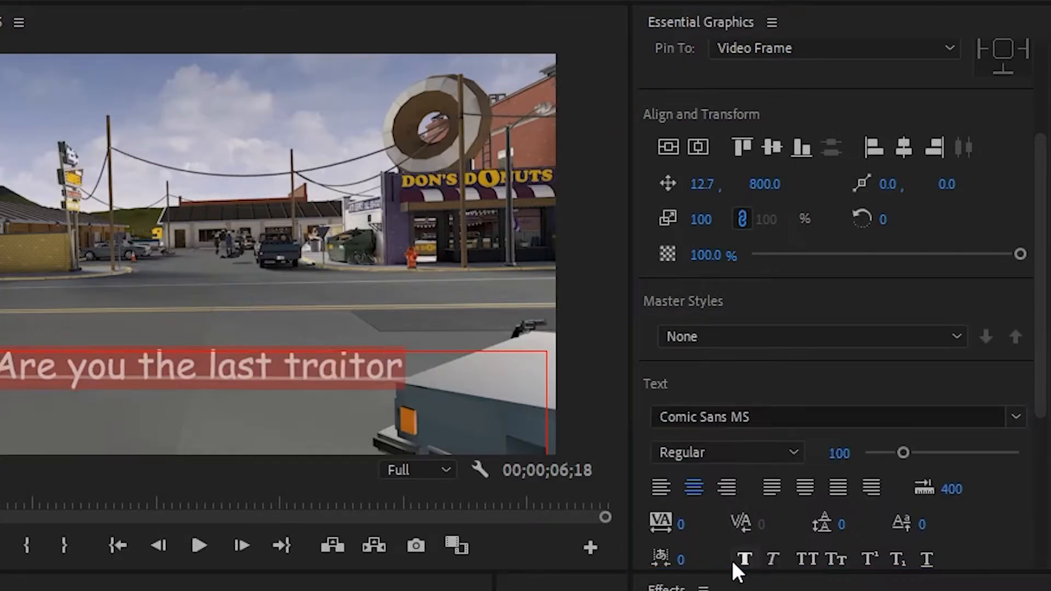
{"action": "left_click", "coordinate": [1014, 419]}
{"action": "scroll", "coordinate": [835, 529], "scroll_direction": "up", "scroll_amount": 2}
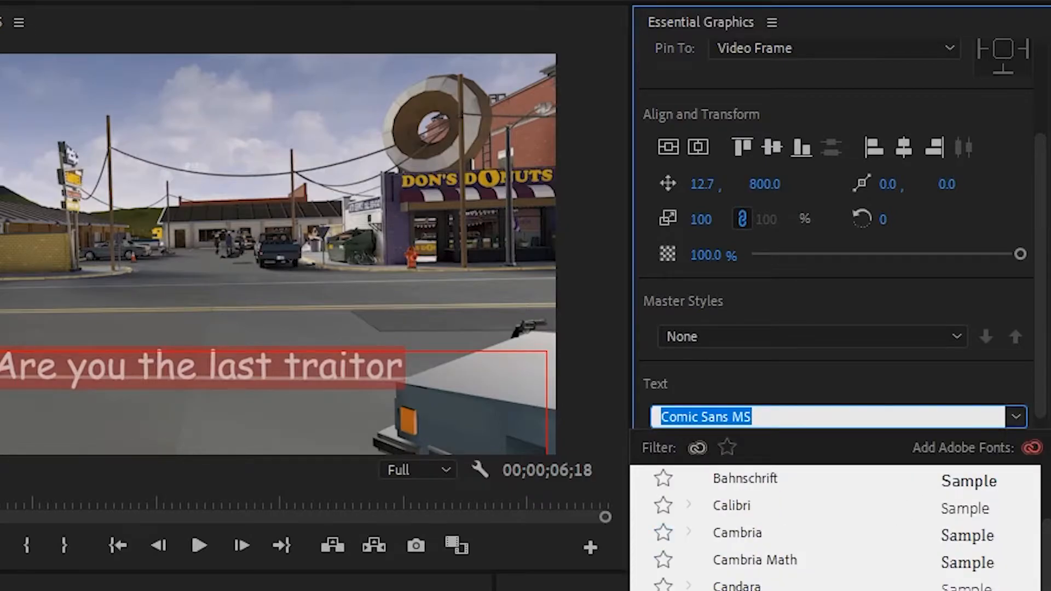
{"action": "left_click", "coordinate": [1048, 584]}
{"action": "scroll", "coordinate": [742, 543], "scroll_direction": "down", "scroll_amount": 5}
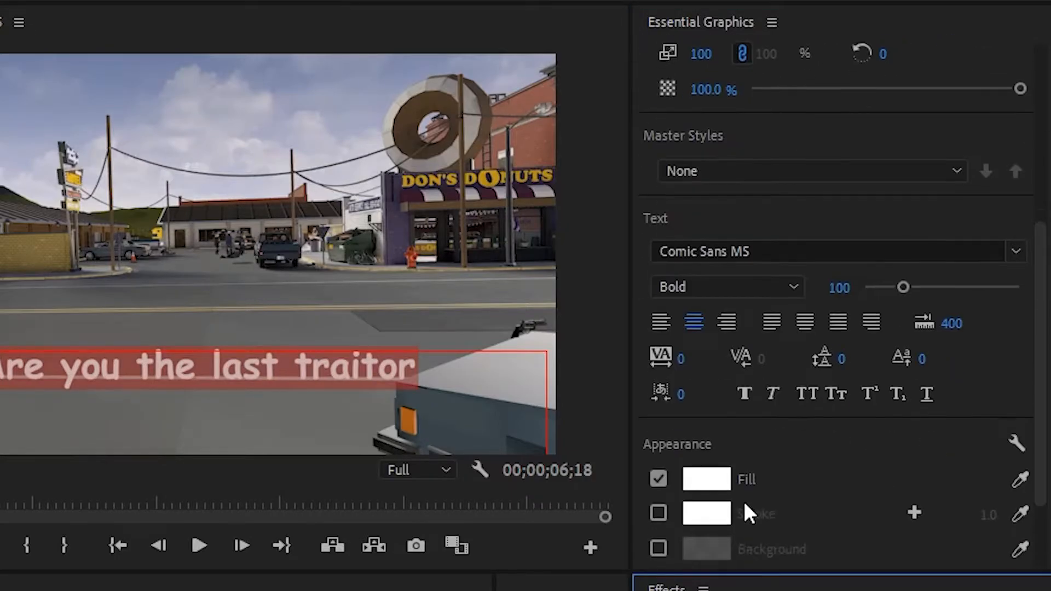
Step: Add a green stroke (hue 127°, saturation 100%, brightness 70%) with a width of 10 to the title text
{"action": "left_click", "coordinate": [660, 419]}
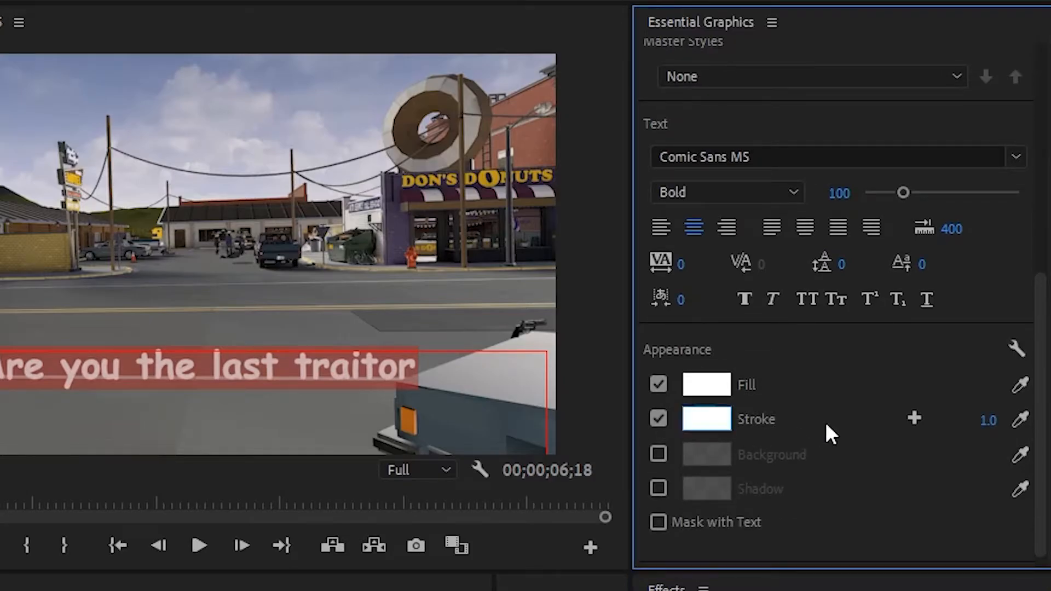
{"action": "left_click", "coordinate": [717, 419]}
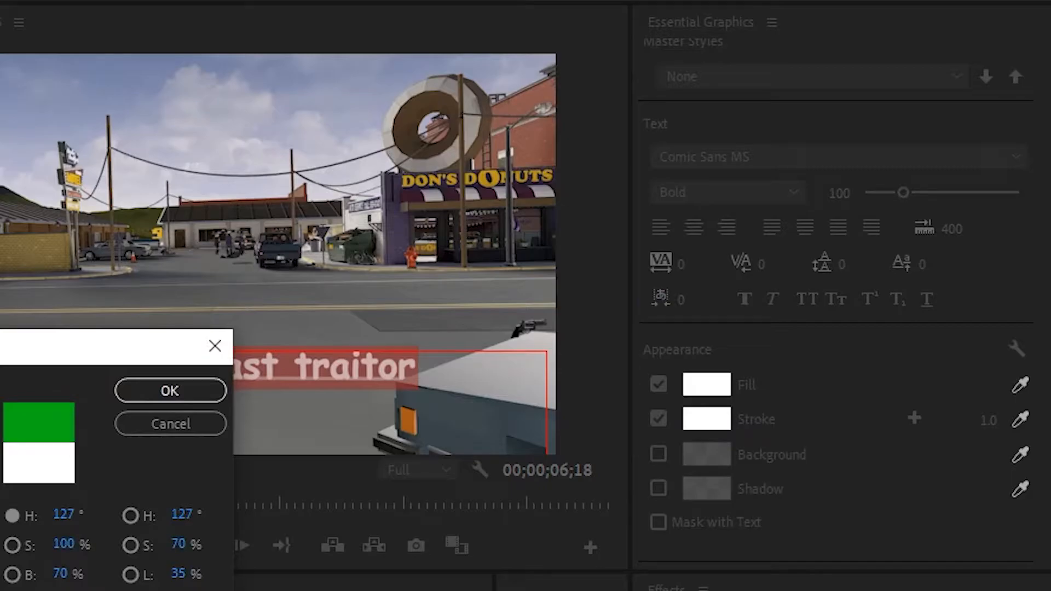
{"action": "left_click", "coordinate": [209, 395]}
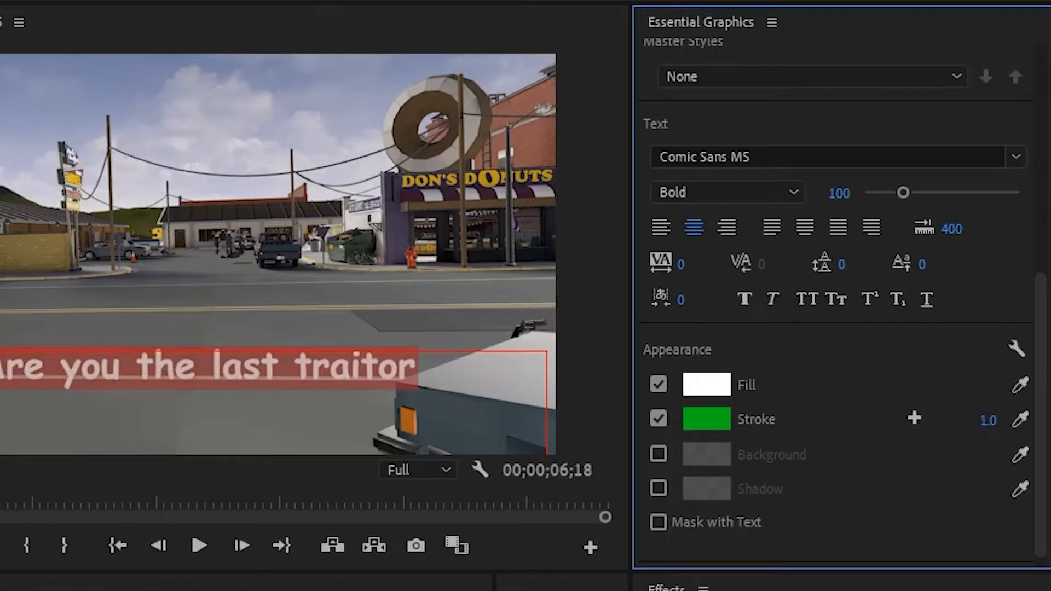
{"action": "left_click", "coordinate": [979, 416]}
{"action": "type", "text": "10"}
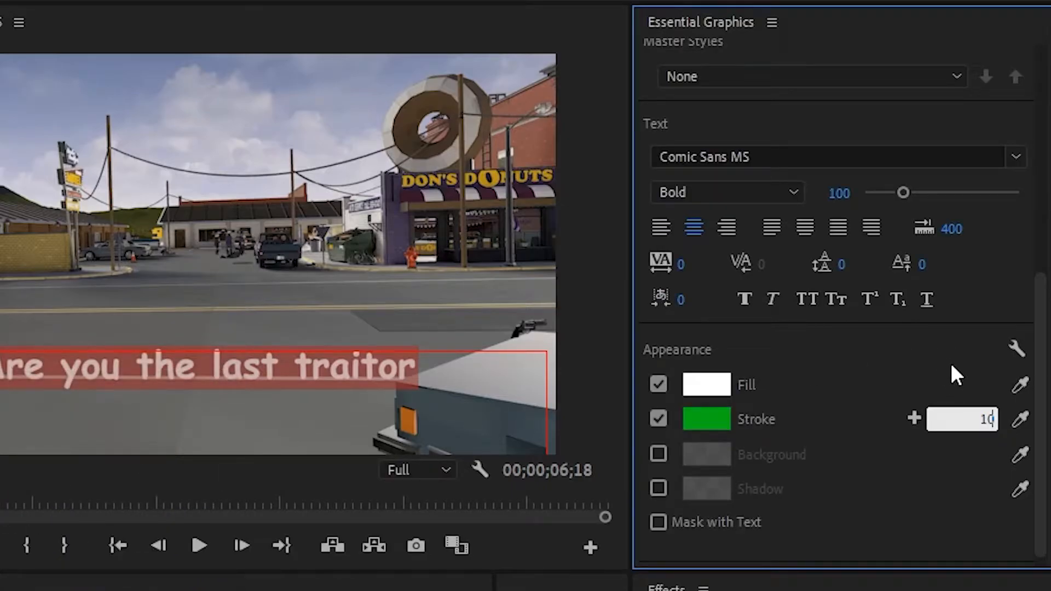
{"action": "key", "text": "Return"}
{"action": "left_click", "coordinate": [425, 390]}
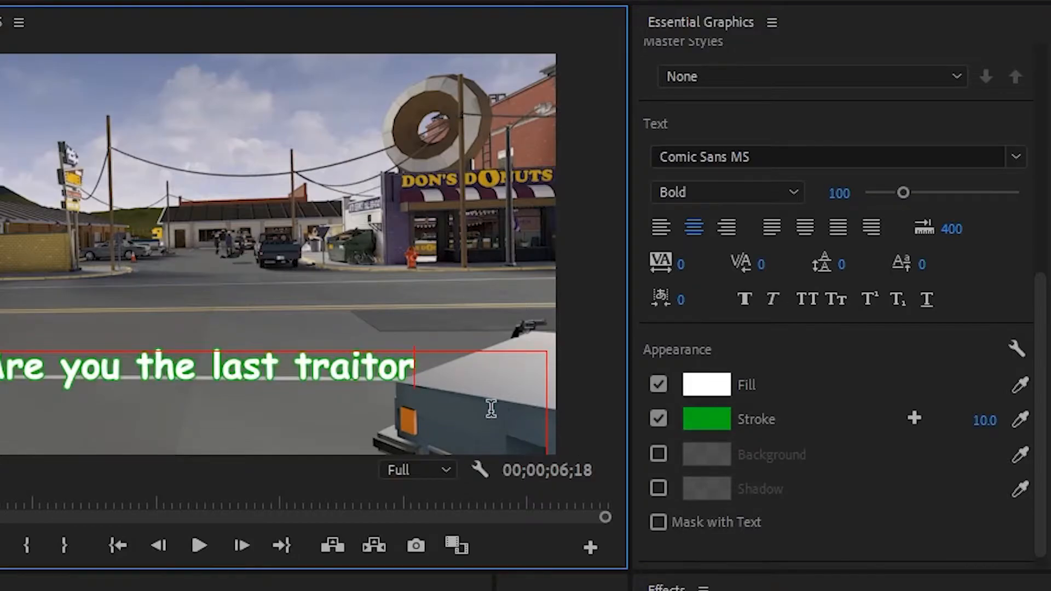
Step: Select all of the title text and set its stroke width to 15
{"action": "key", "text": "ctrl+a"}
{"action": "left_click", "coordinate": [970, 416]}
{"action": "type", "text": "1"}
{"action": "key", "text": "Return"}
{"action": "left_click", "coordinate": [435, 385]}
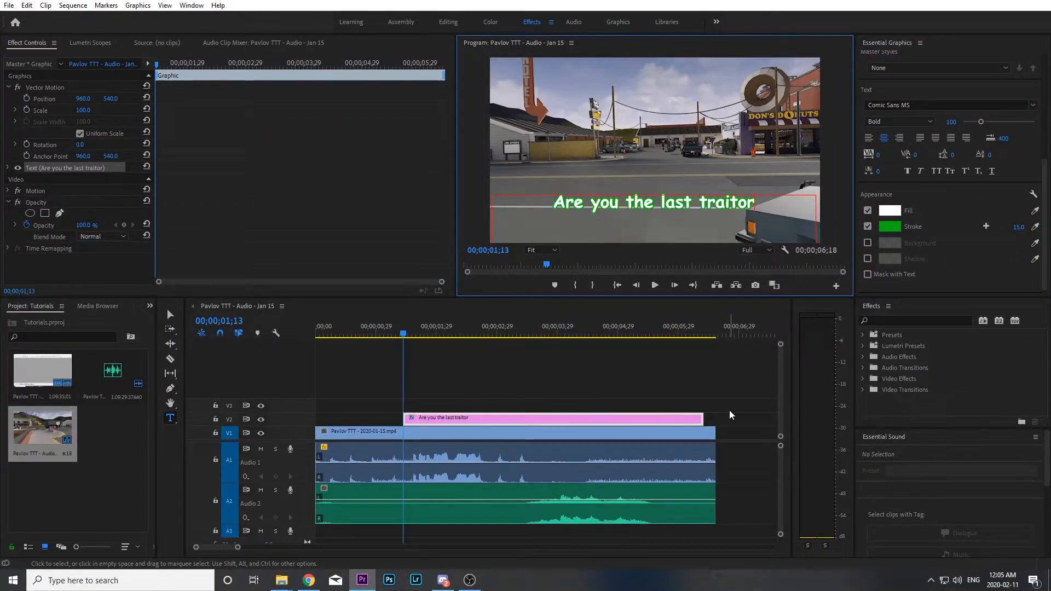
Step: Trim the end of the title clip to match the spoken line, play it back, and return the playhead to 00;00;01;13
{"action": "left_click_drag", "start_coordinate": [703, 418], "coordinate": [491, 420]}
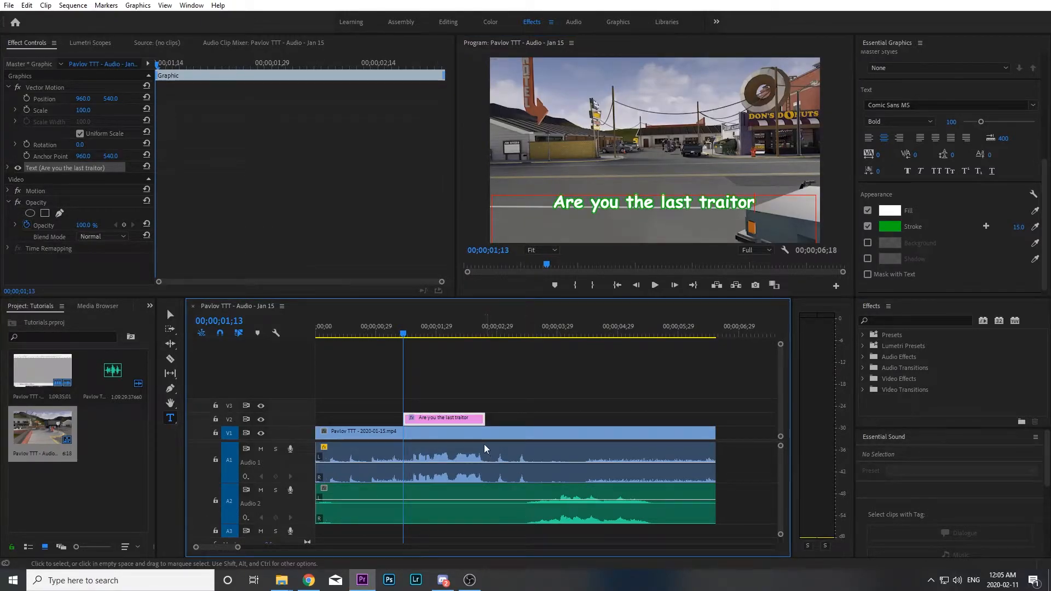
{"action": "key", "text": "space"}
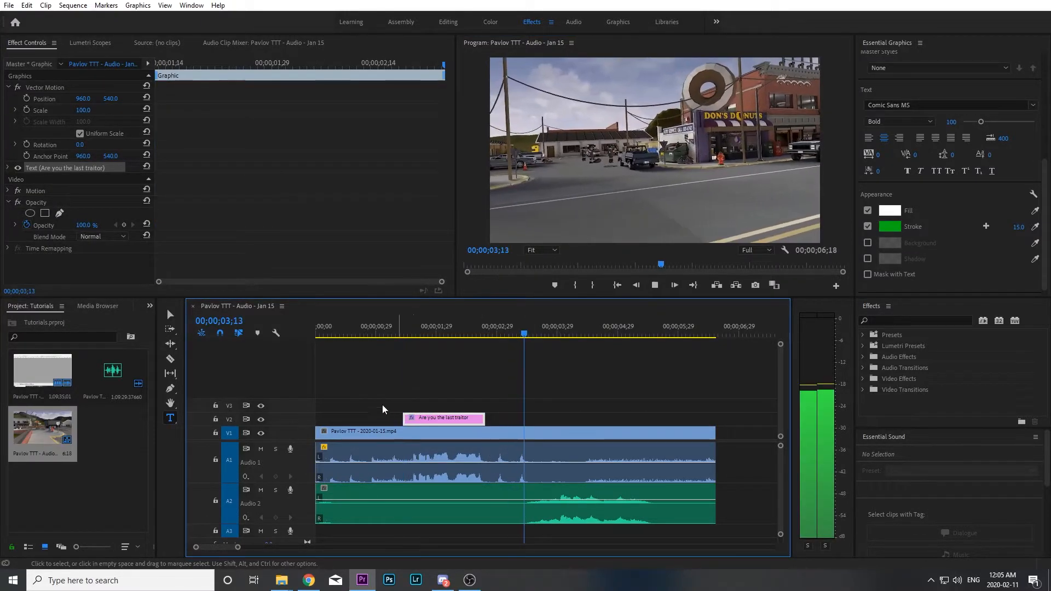
{"action": "key", "text": "space"}
{"action": "left_click", "coordinate": [406, 326]}
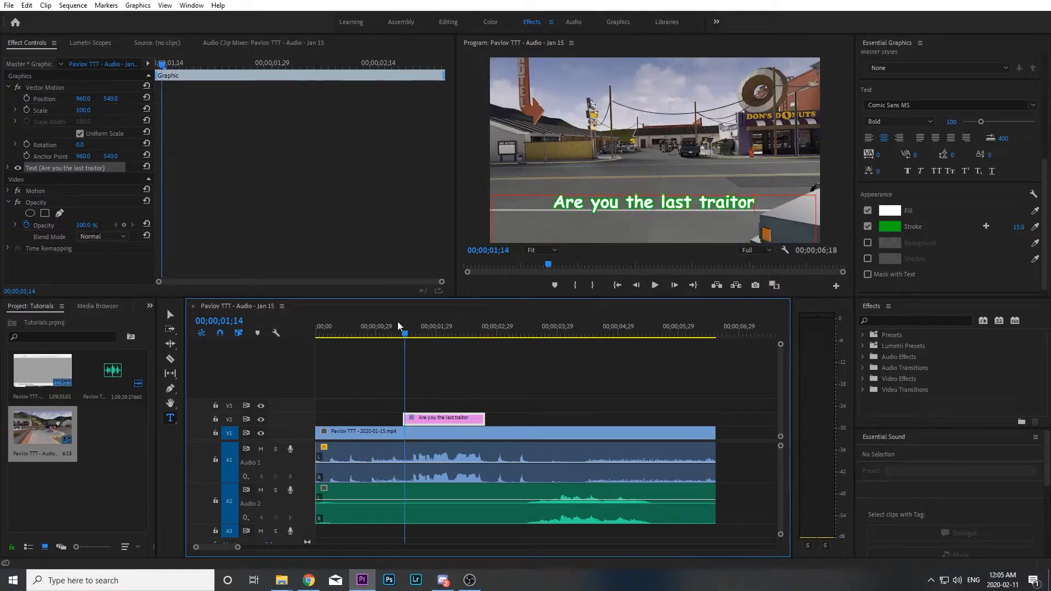
{"action": "left_click", "coordinate": [404, 330]}
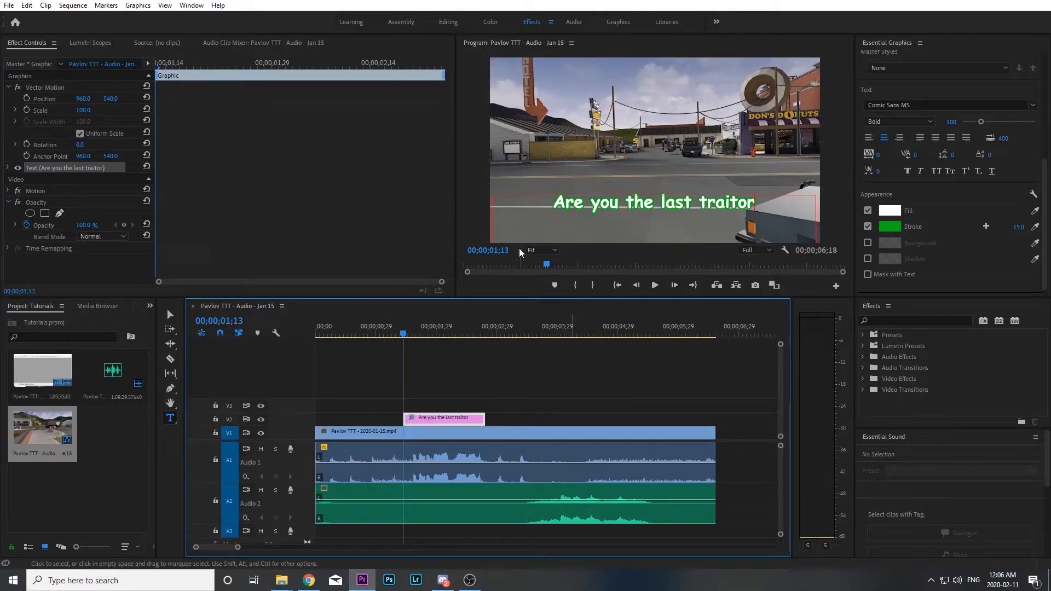
Step: Enable Scale keyframing under the title's Vector Motion at 00;00;01;13, expand the Scale graph, and preview the animation
{"action": "left_click", "coordinate": [752, 206]}
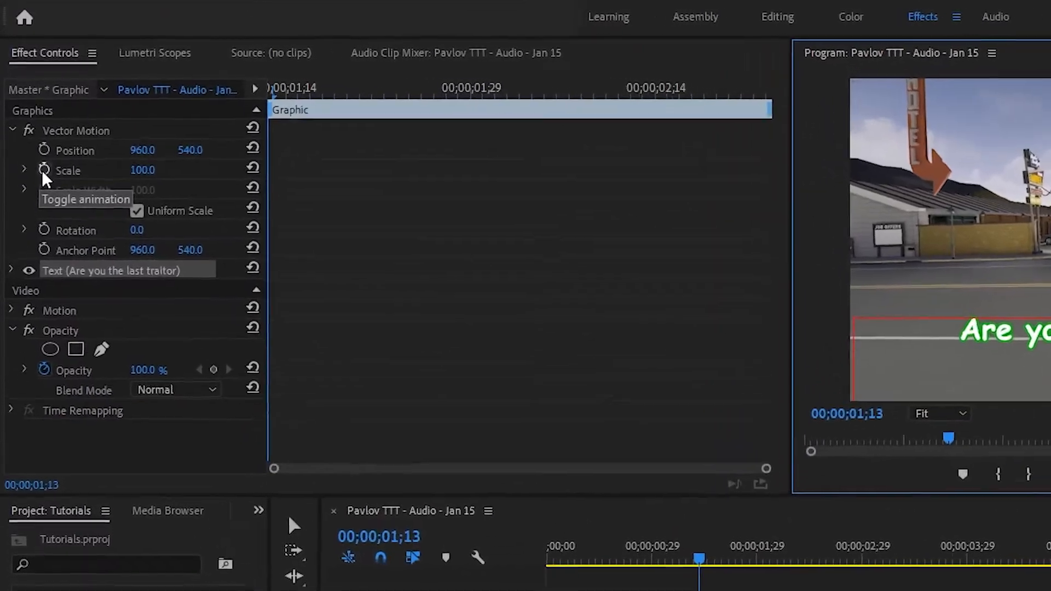
{"action": "left_click", "coordinate": [26, 110]}
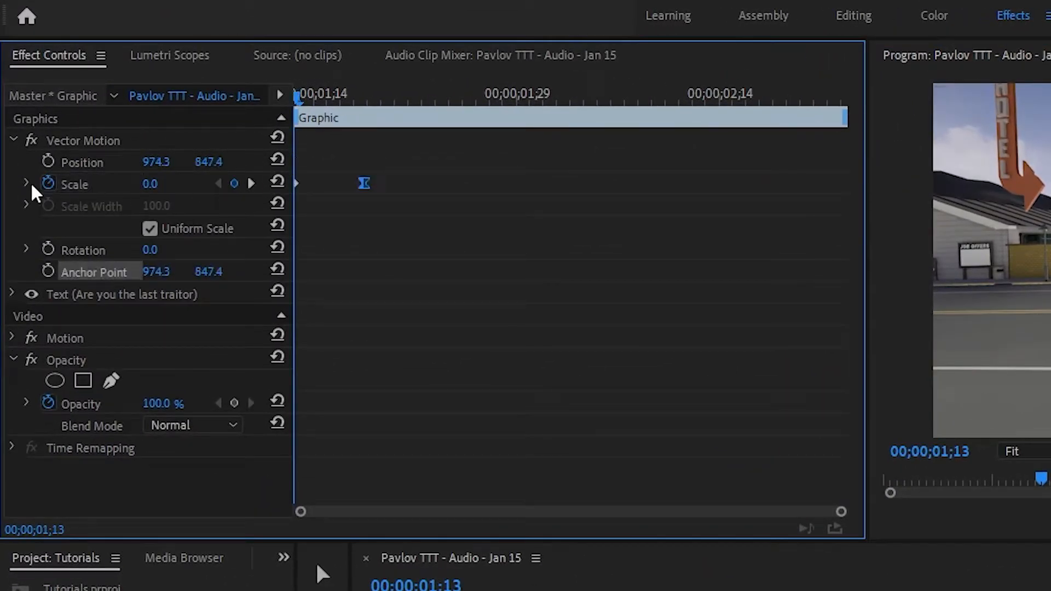
{"action": "left_click", "coordinate": [26, 183]}
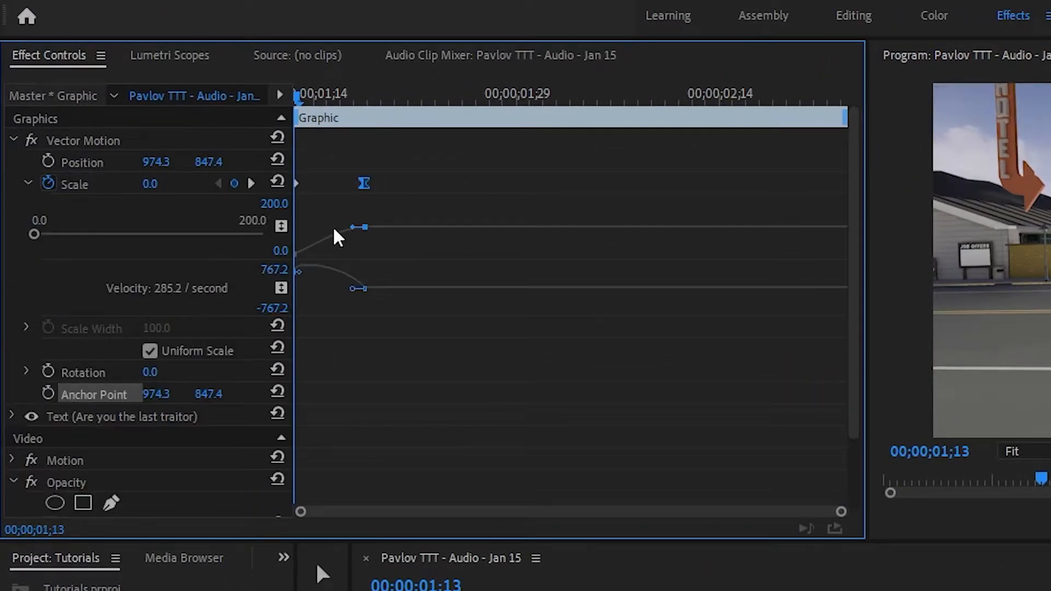
{"action": "left_click_drag", "start_coordinate": [308, 92], "coordinate": [231, 97]}
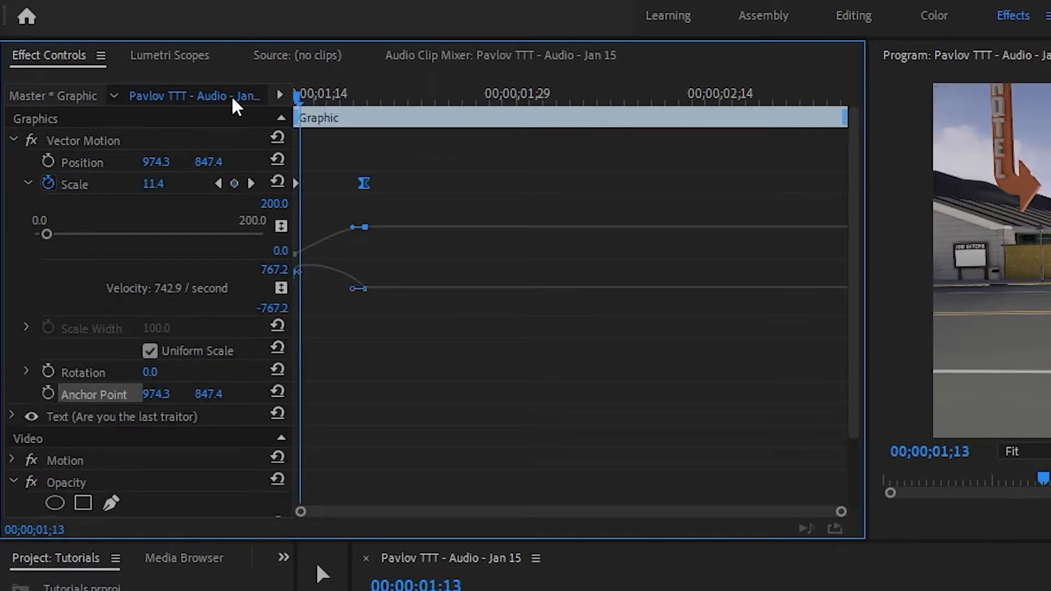
{"action": "key", "text": "space"}
Step: Add a Scale keyframe of 105 at 00;00;01;19 and advance one frame to 00;00;01;20
{"action": "left_click", "coordinate": [370, 88]}
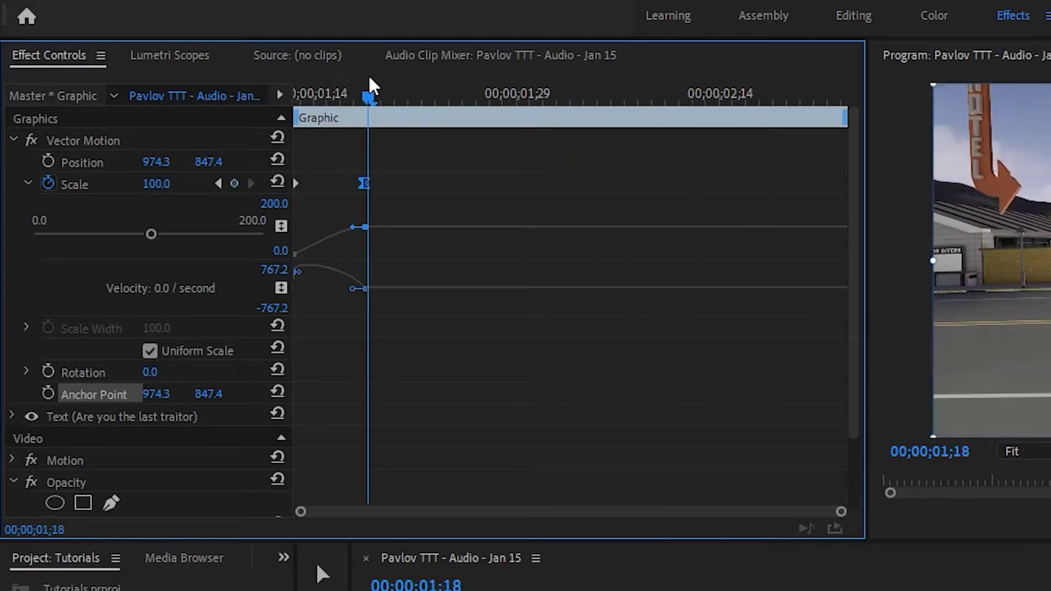
{"action": "key", "text": "Right"}
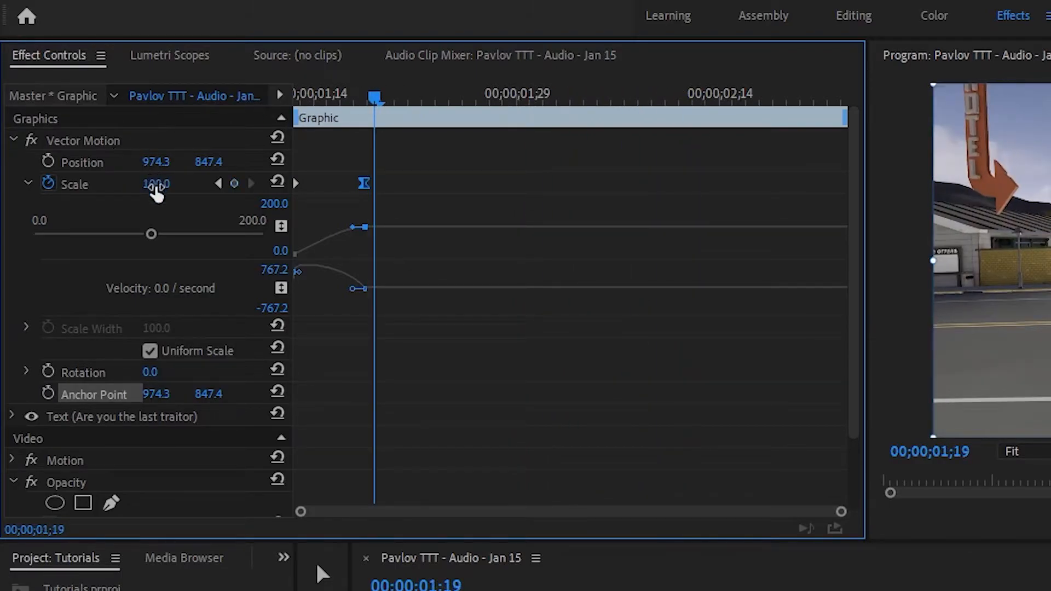
{"action": "left_click", "coordinate": [156, 184]}
{"action": "type", "text": "10"}
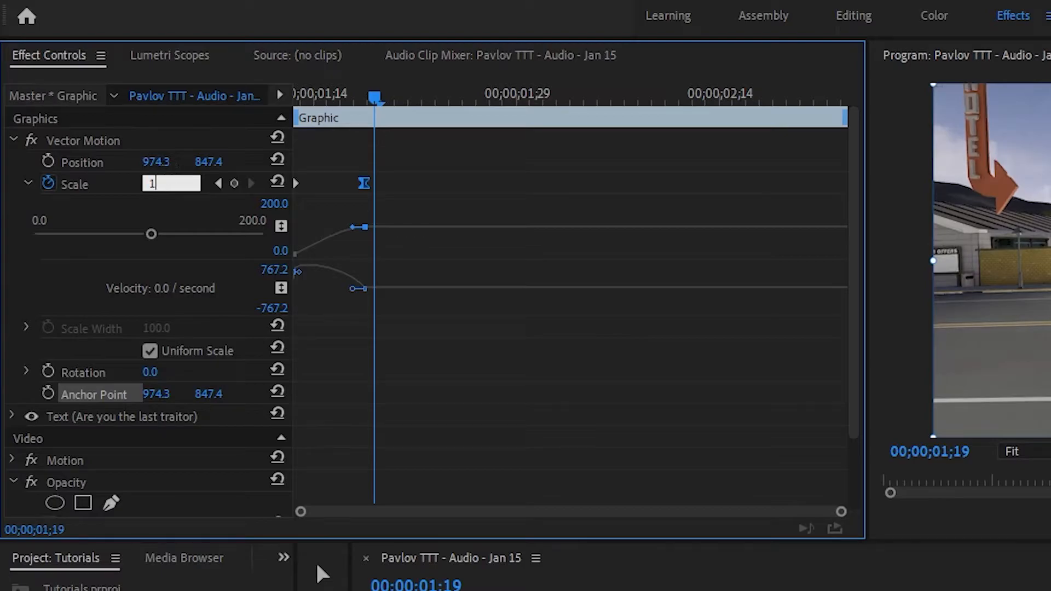
{"action": "type", "text": "5"}
{"action": "key", "text": "Return"}
{"action": "key", "text": "Right"}
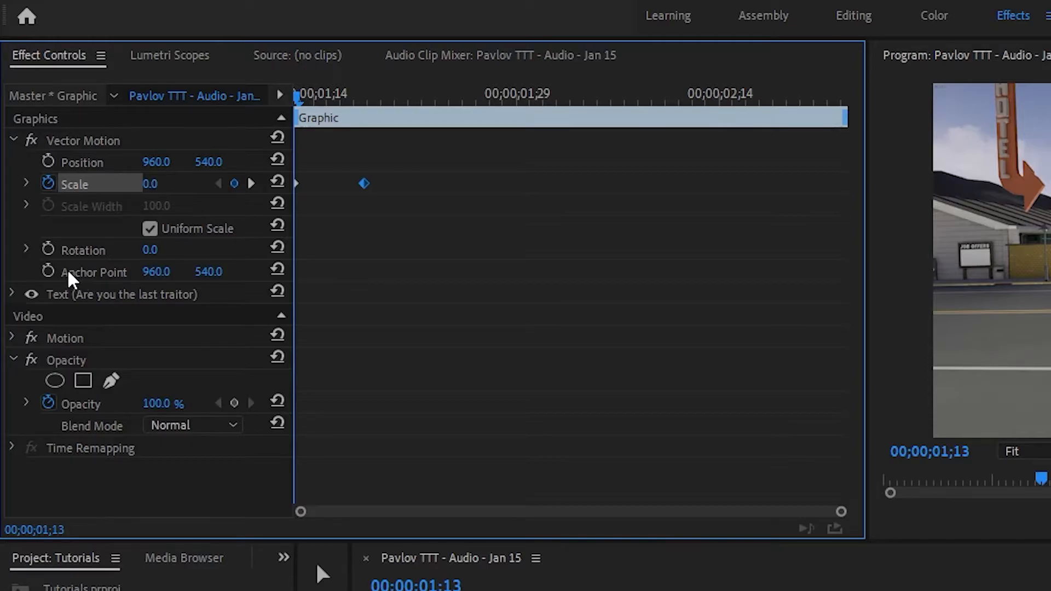
Step: With the playhead at 00;00;01;18, move the title's anchor point to the middle of the text, about 974, 847
{"action": "left_click", "coordinate": [78, 273]}
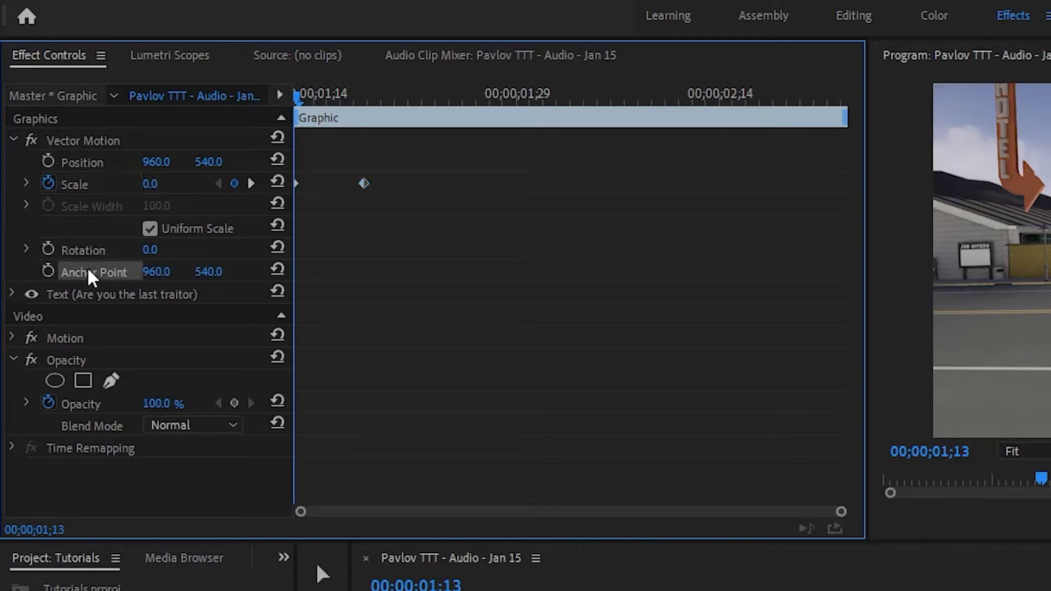
{"action": "left_click_drag", "start_coordinate": [298, 97], "coordinate": [379, 97]}
{"action": "key", "text": "Left"}
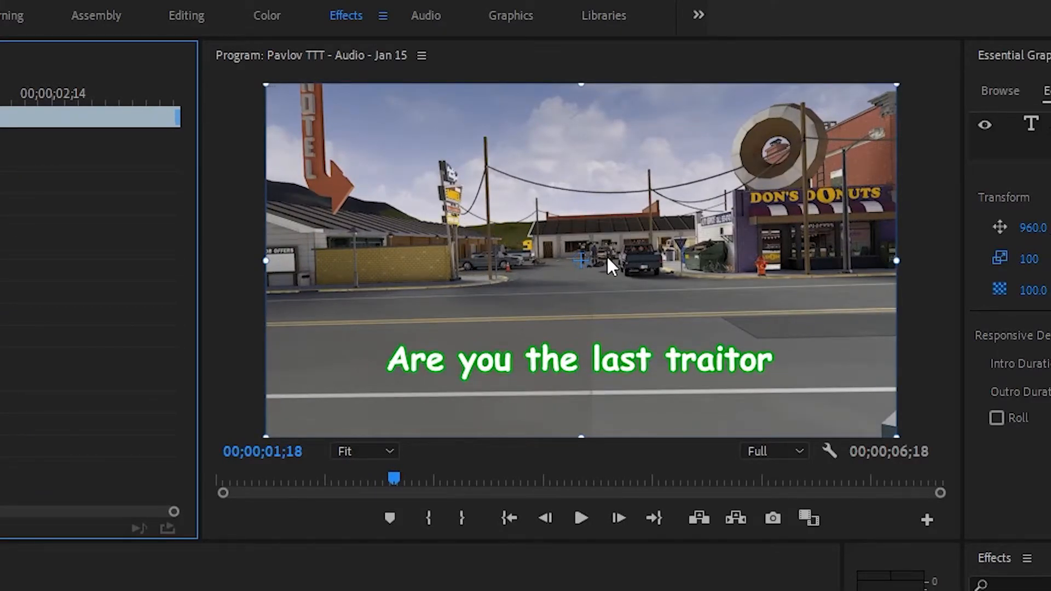
{"action": "left_click_drag", "start_coordinate": [581, 262], "coordinate": [586, 366]}
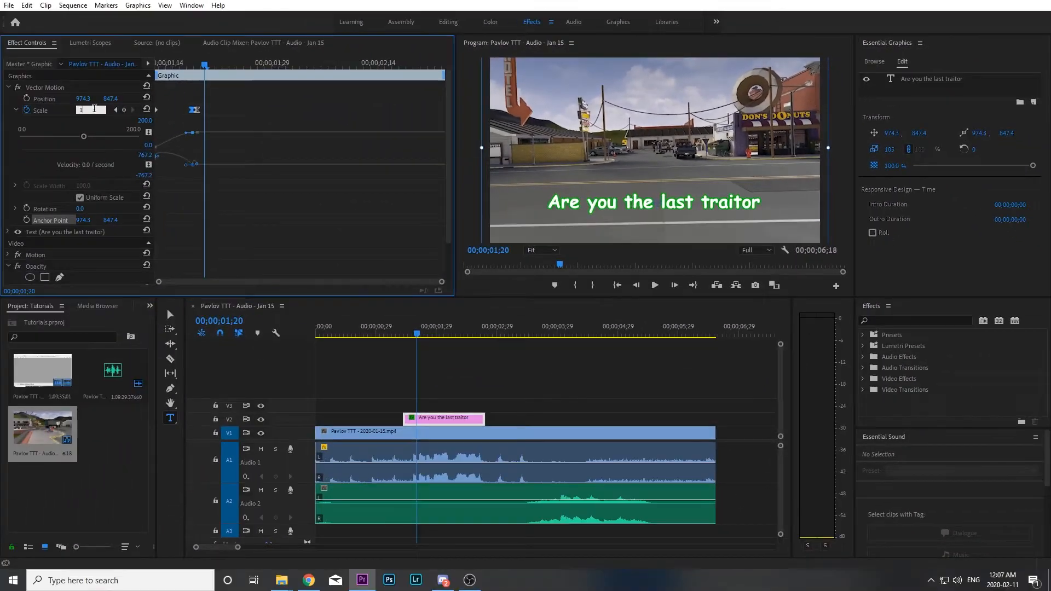
Step: Set the title's Scale to 100 at 00;00;01;20 and play back the pop-in animation from the start of the clip
{"action": "type", "text": "100"}
{"action": "key", "text": "Return"}
{"action": "left_click_drag", "start_coordinate": [194, 66], "coordinate": [118, 57]}
{"action": "key", "text": "space"}
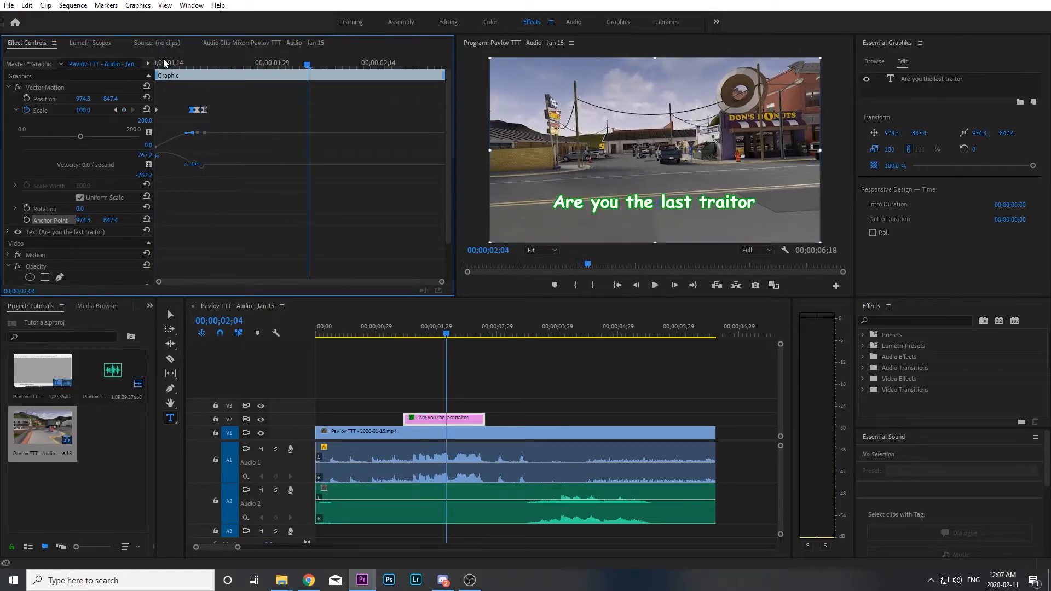
{"action": "key", "text": "space"}
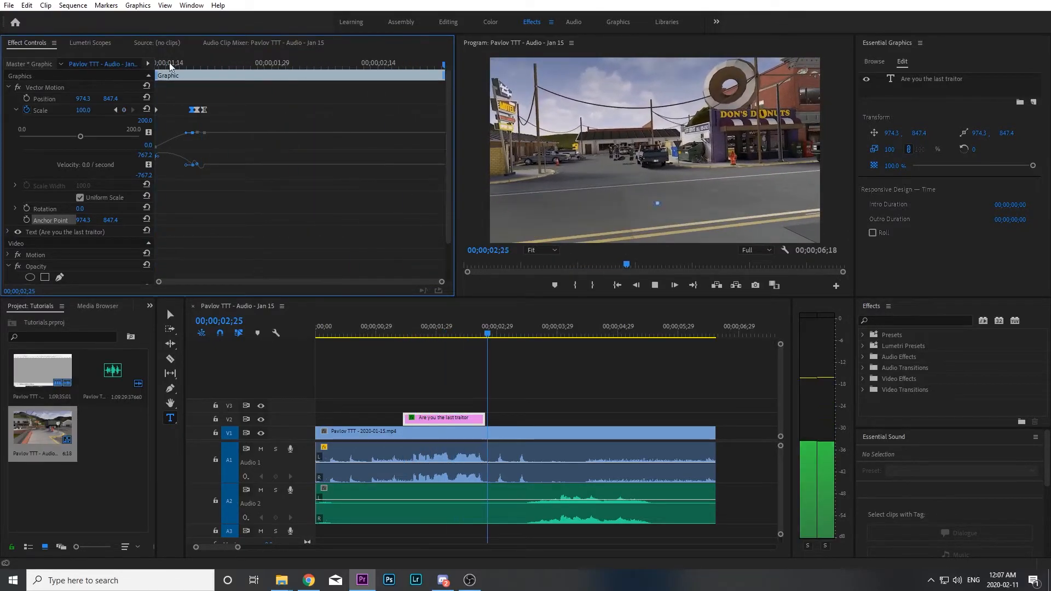
{"action": "key", "text": "space"}
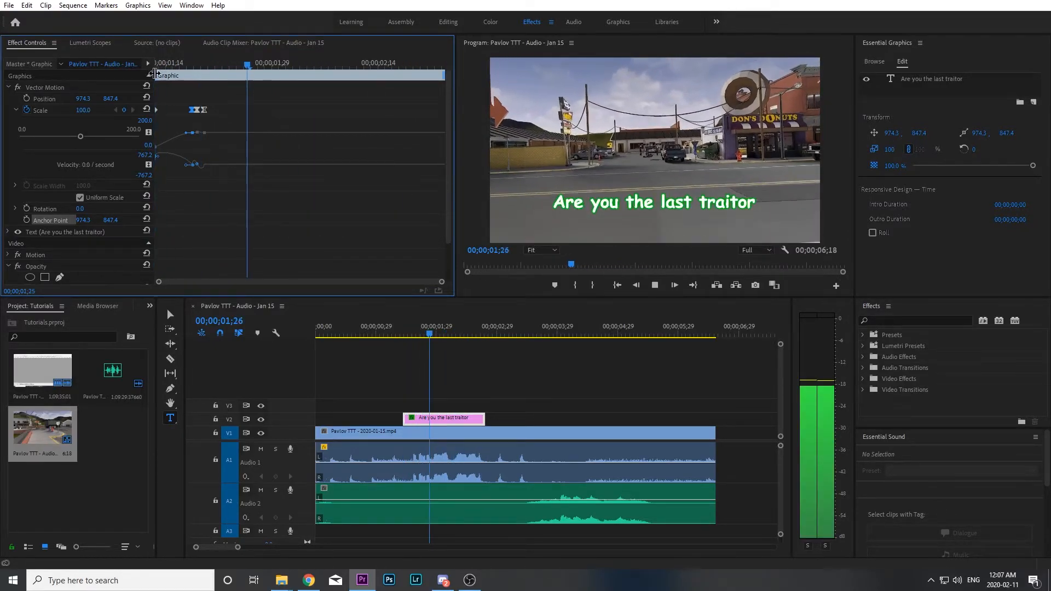
{"action": "key", "text": "space"}
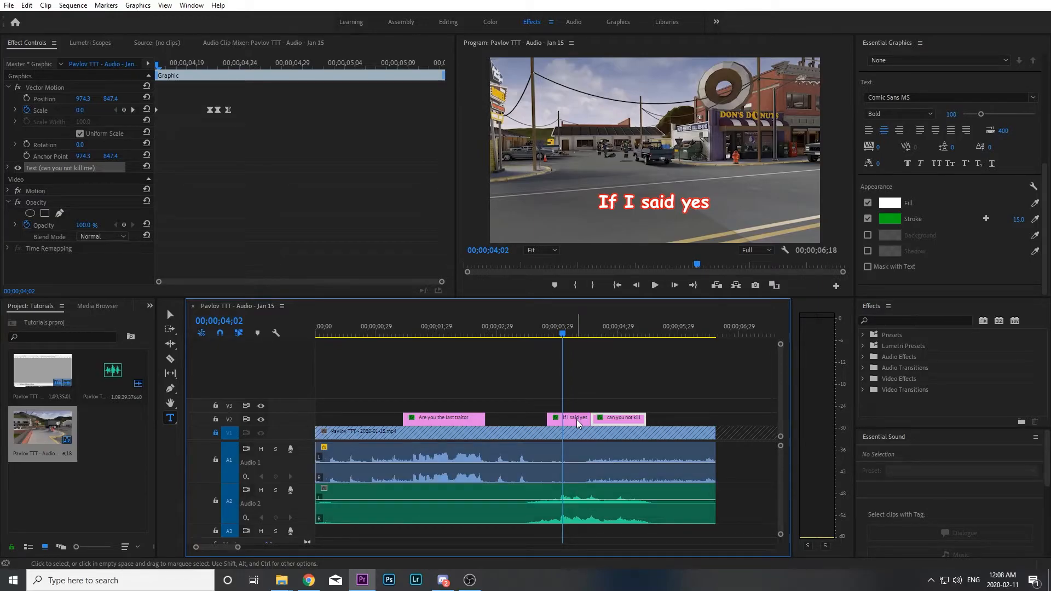
Step: Create a master text style named Red from the "If I said yes" title's text
{"action": "left_click", "coordinate": [577, 419]}
{"action": "left_click", "coordinate": [907, 81]}
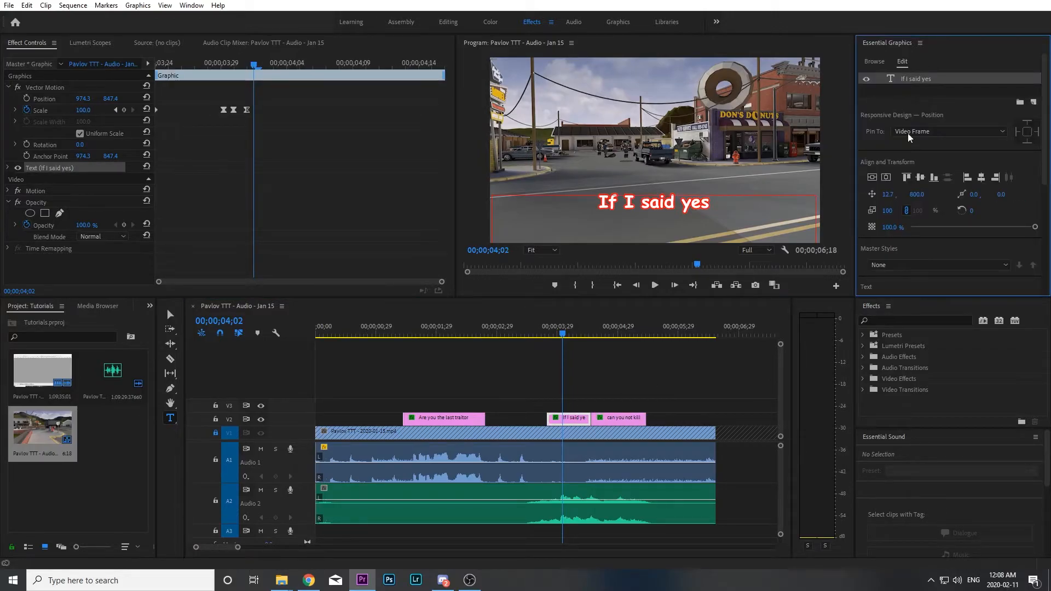
{"action": "scroll", "coordinate": [887, 238], "scroll_direction": "down", "scroll_amount": 1}
{"action": "left_click", "coordinate": [891, 208]}
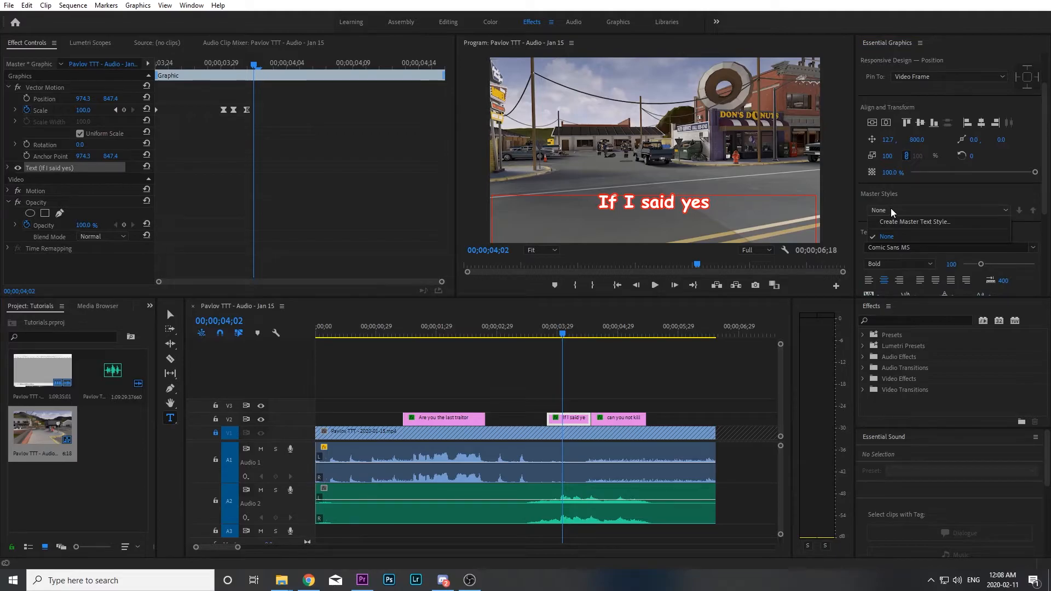
{"action": "left_click", "coordinate": [892, 222]}
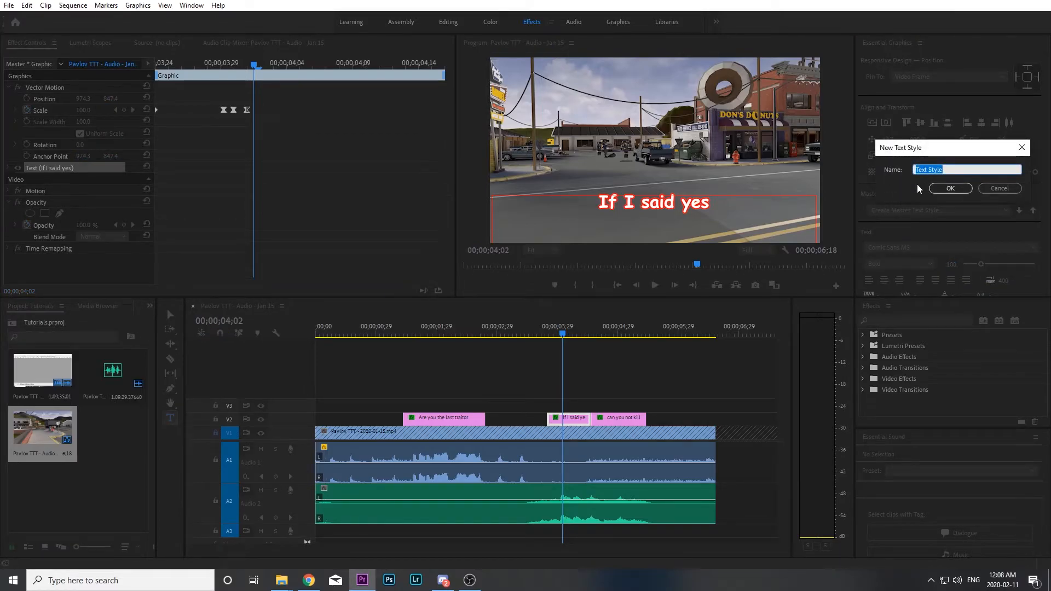
{"action": "type", "text": "Red"}
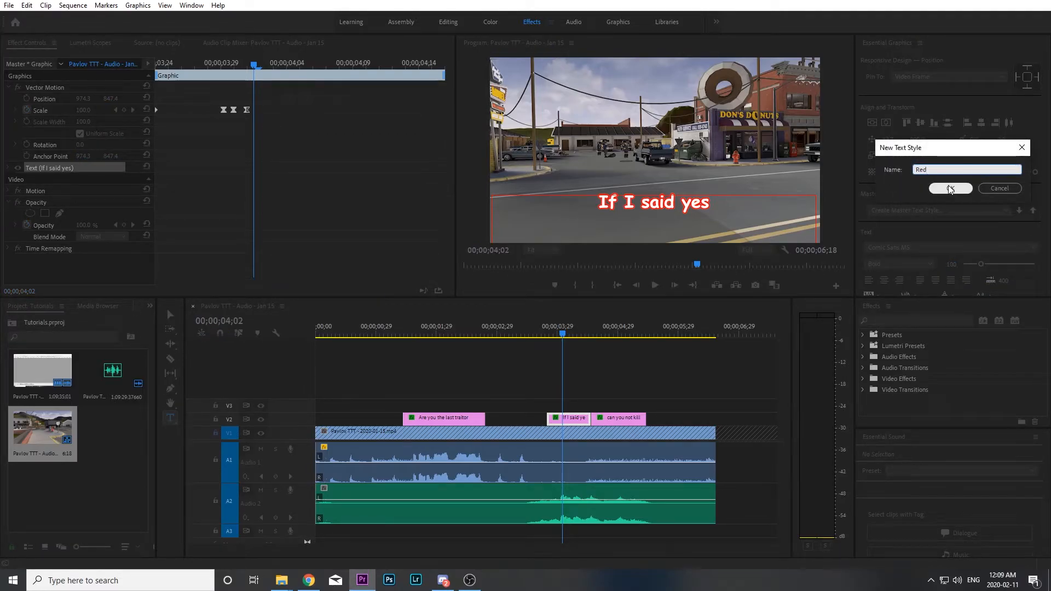
{"action": "left_click", "coordinate": [950, 188]}
Step: Apply the Red master style to the "can you not kill me" title's text at 00;00;04;24
{"action": "left_click_drag", "start_coordinate": [598, 319], "coordinate": [607, 324]}
{"action": "left_click", "coordinate": [626, 418]}
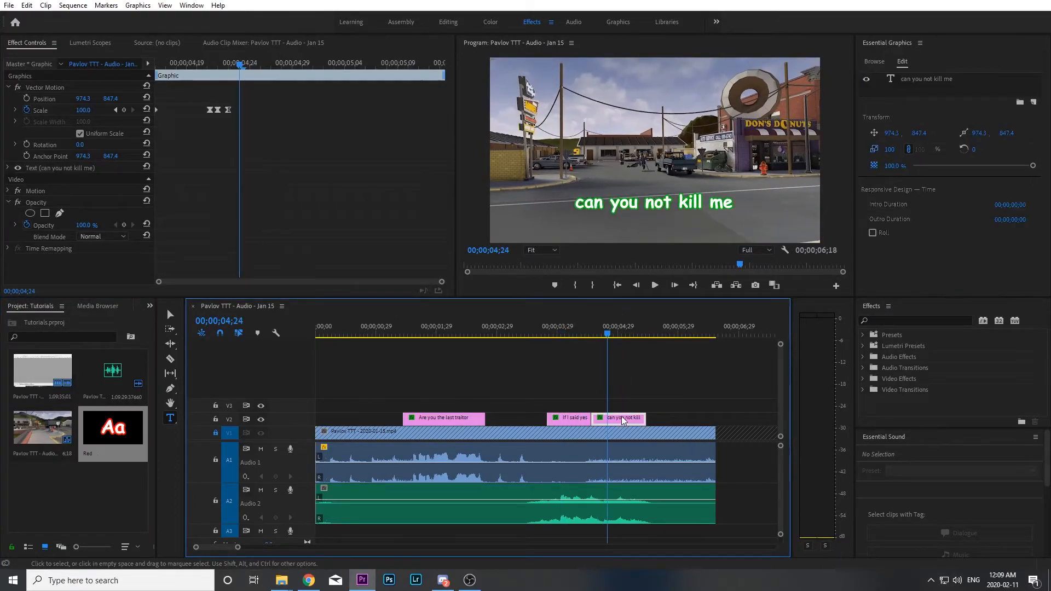
{"action": "left_click", "coordinate": [918, 80]}
{"action": "scroll", "coordinate": [938, 241], "scroll_direction": "down", "scroll_amount": 3}
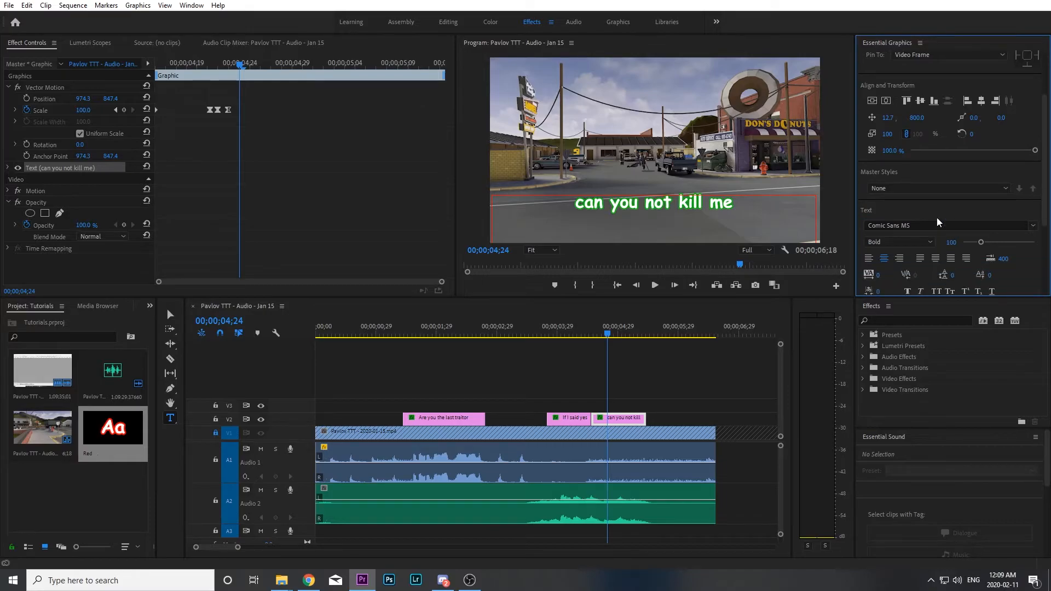
{"action": "left_click", "coordinate": [928, 183]}
{"action": "left_click", "coordinate": [892, 226]}
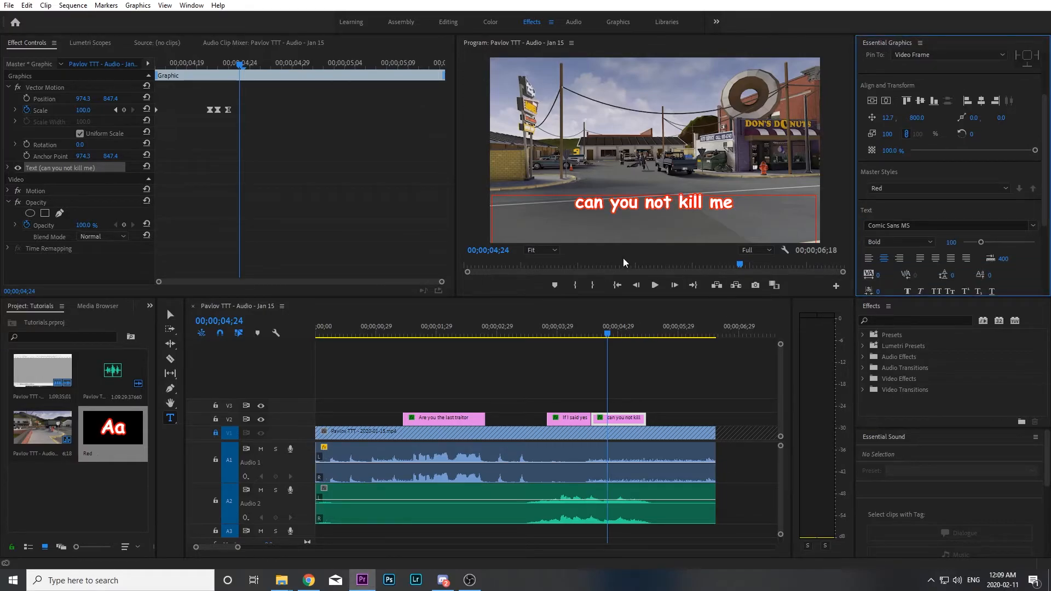
Step: Play back the two red subtitles, and play the whole sequence from its beginning to review all subtitles
{"action": "left_click", "coordinate": [528, 326]}
{"action": "key", "text": "space"}
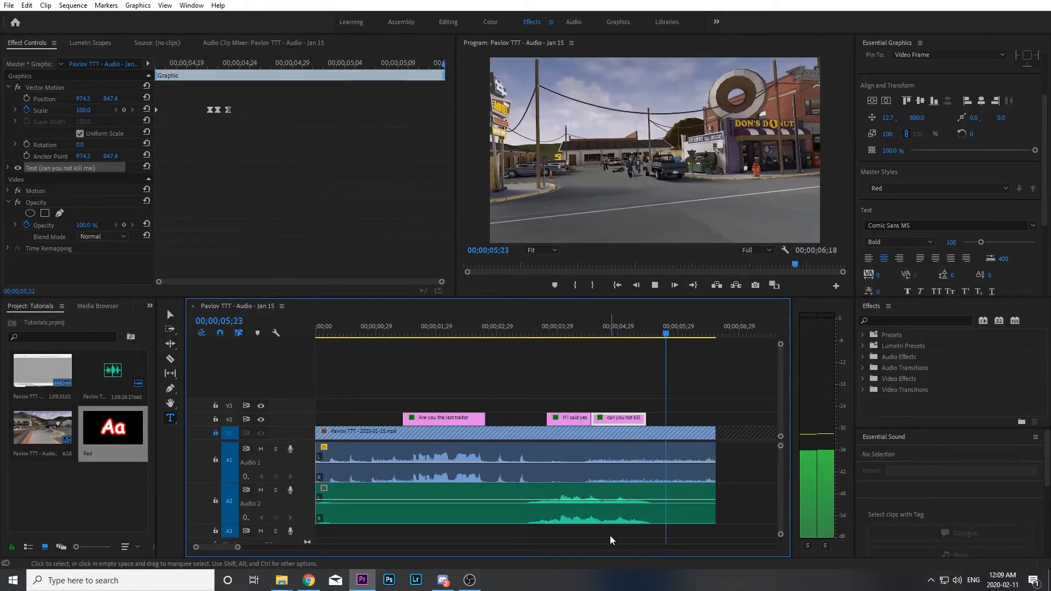
{"action": "key", "text": "space"}
{"action": "left_click_drag", "start_coordinate": [544, 319], "coordinate": [533, 319]}
{"action": "key", "text": "space"}
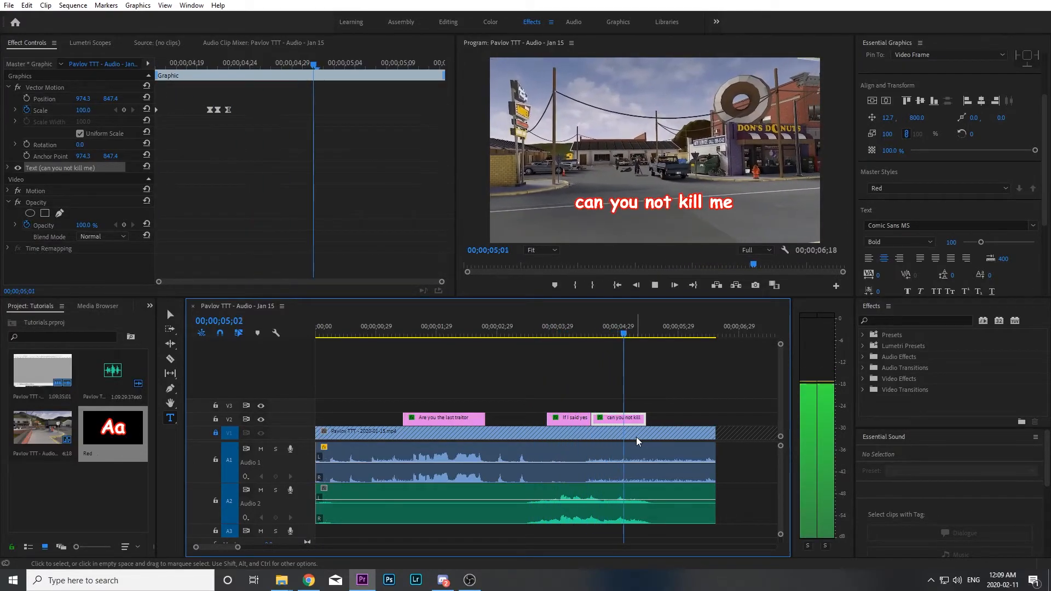
{"action": "key", "text": "space"}
{"action": "key", "text": "Home"}
{"action": "key", "text": "space"}
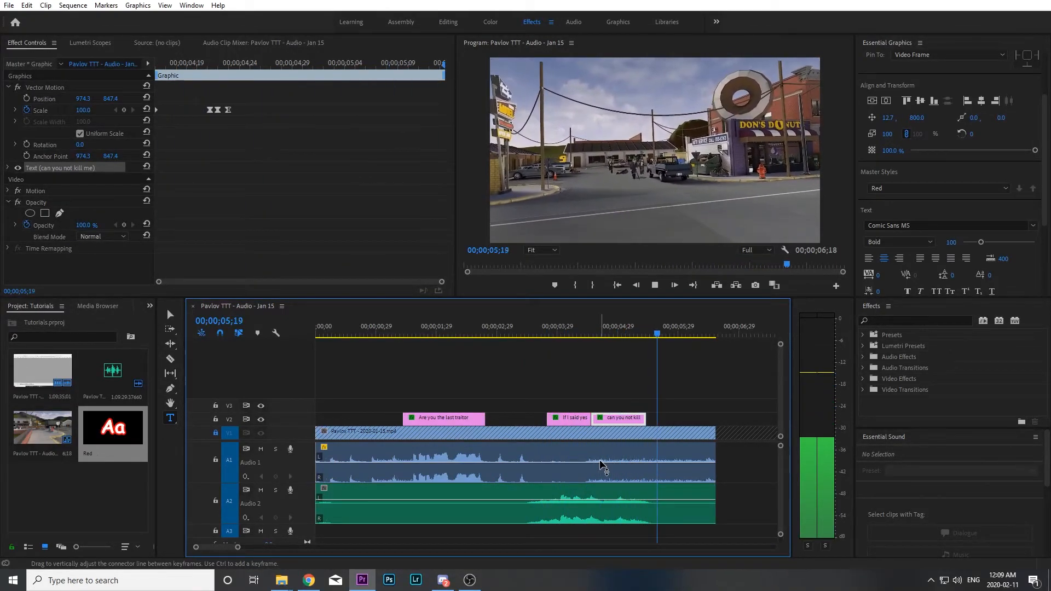
{"action": "key", "text": "space"}
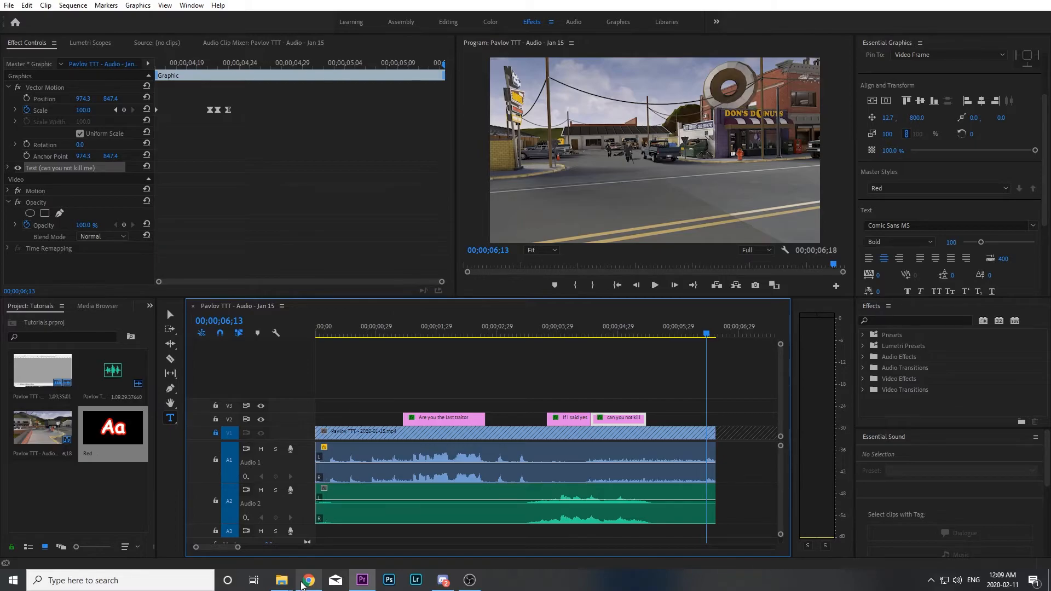
Step: Switch to Chrome and look through the DaFont and 1001 Free Fonts pages, up to the 1001 Free Fonts category list
{"action": "left_click", "coordinate": [303, 585]}
{"action": "left_click_drag", "start_coordinate": [1050, 77], "coordinate": [599, 69]}
{"action": "left_click", "coordinate": [704, 66]}
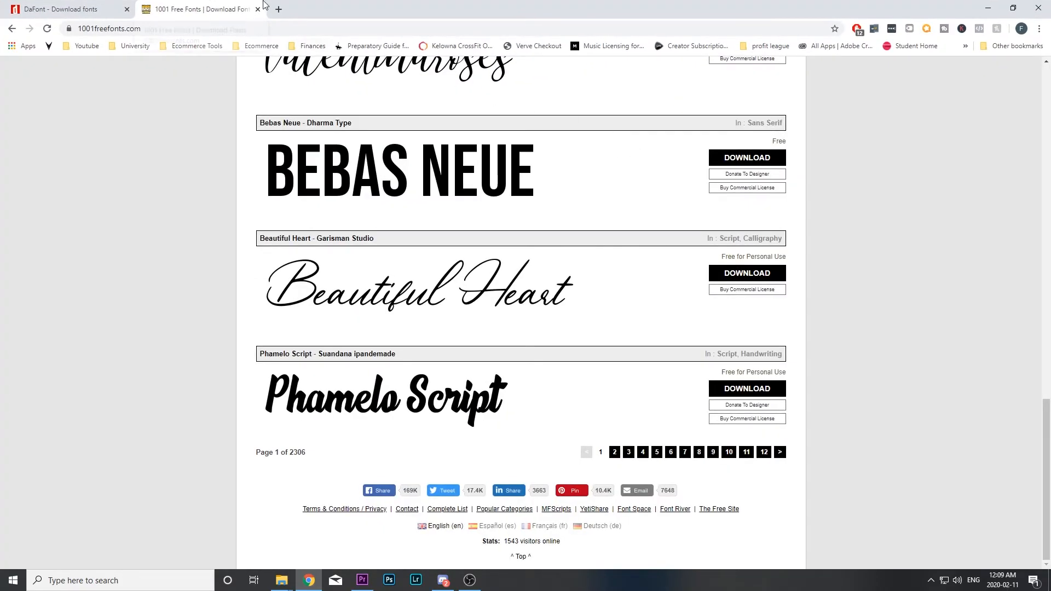
{"action": "left_click", "coordinate": [77, 9]}
{"action": "scroll", "coordinate": [206, 132], "scroll_direction": "up", "scroll_amount": 5}
{"action": "left_click", "coordinate": [200, 9]}
{"action": "scroll", "coordinate": [292, 199], "scroll_direction": "up", "scroll_amount": 11}
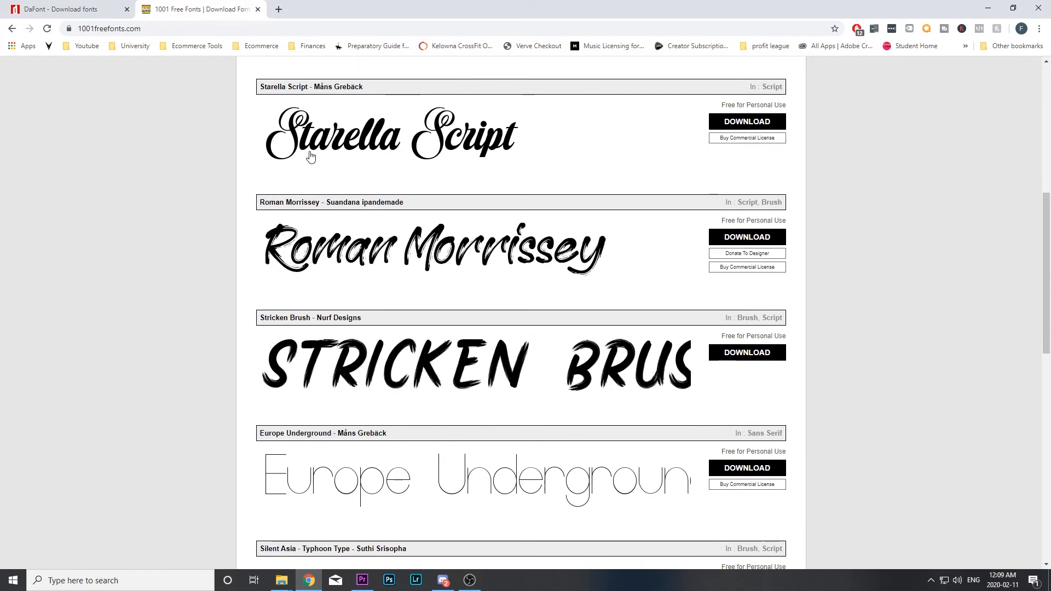
{"action": "scroll", "coordinate": [311, 158], "scroll_direction": "up", "scroll_amount": 7}
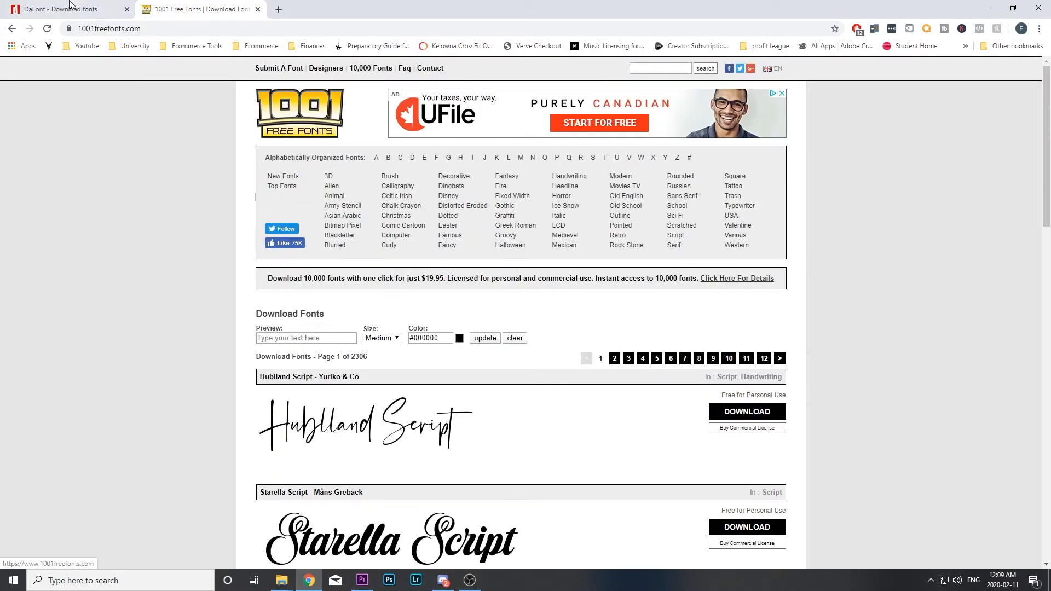
Step: Examine the recently added fonts on DaFont and the downloadable fonts listed on 1001 Free Fonts
{"action": "left_click", "coordinate": [72, 8]}
{"action": "scroll", "coordinate": [197, 175], "scroll_direction": "down", "scroll_amount": 1}
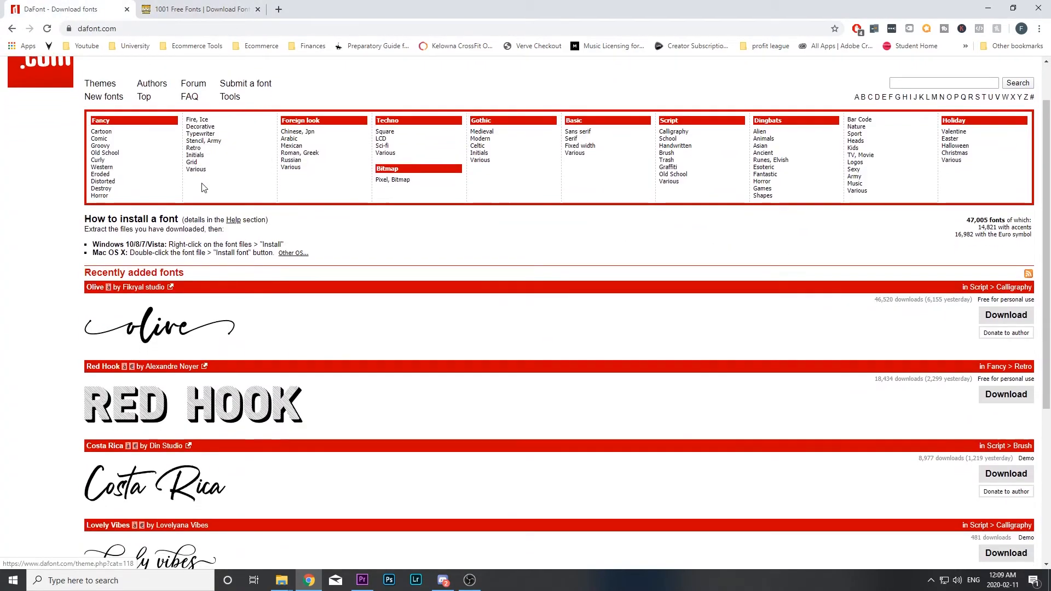
{"action": "scroll", "coordinate": [203, 187], "scroll_direction": "down", "scroll_amount": 5}
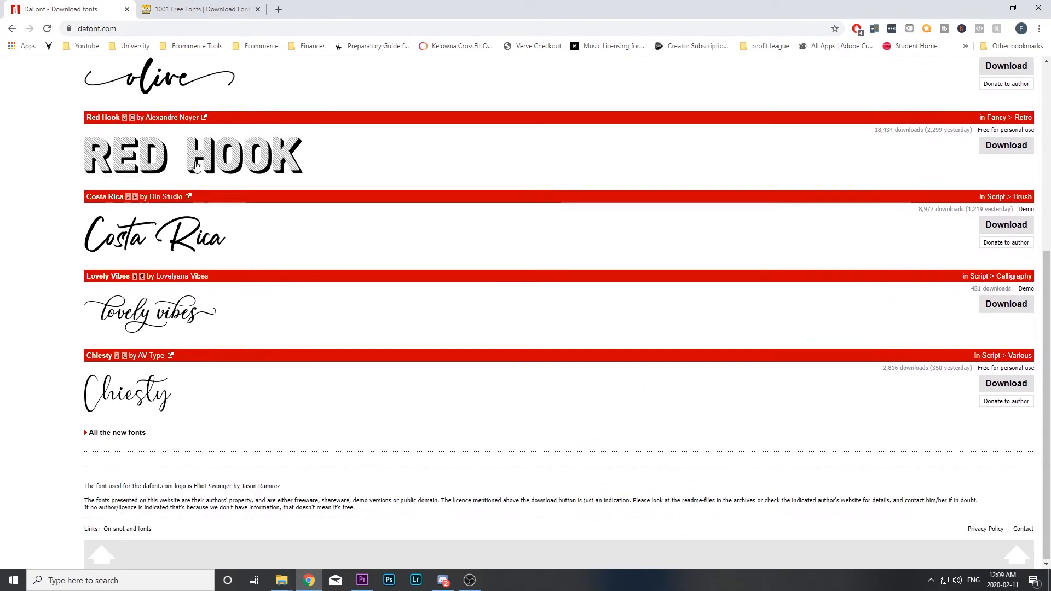
{"action": "left_click", "coordinate": [178, 8]}
{"action": "scroll", "coordinate": [303, 180], "scroll_direction": "down", "scroll_amount": 4}
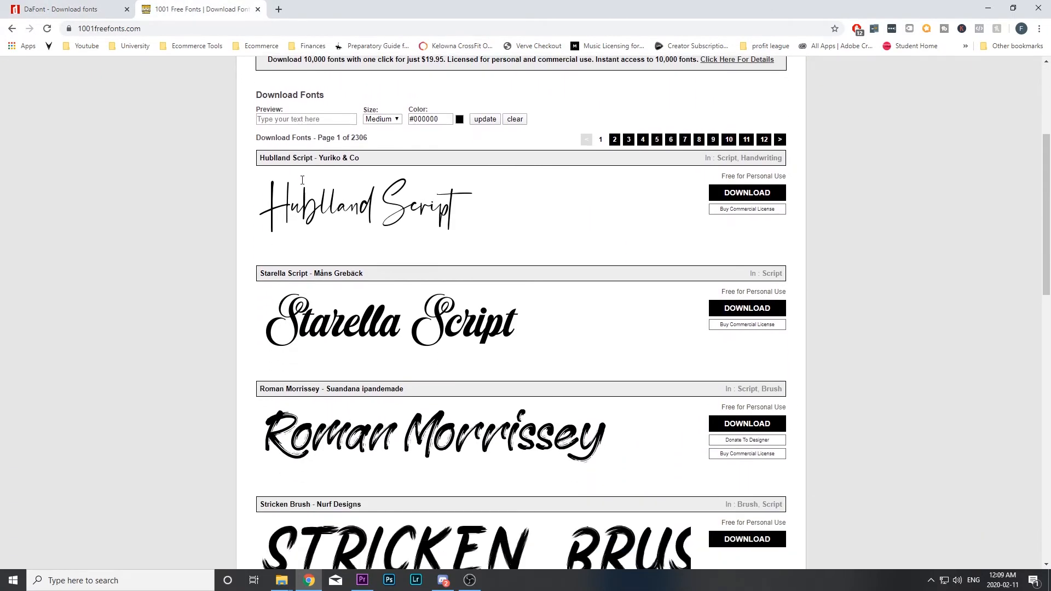
{"action": "scroll", "coordinate": [301, 182], "scroll_direction": "down", "scroll_amount": 1}
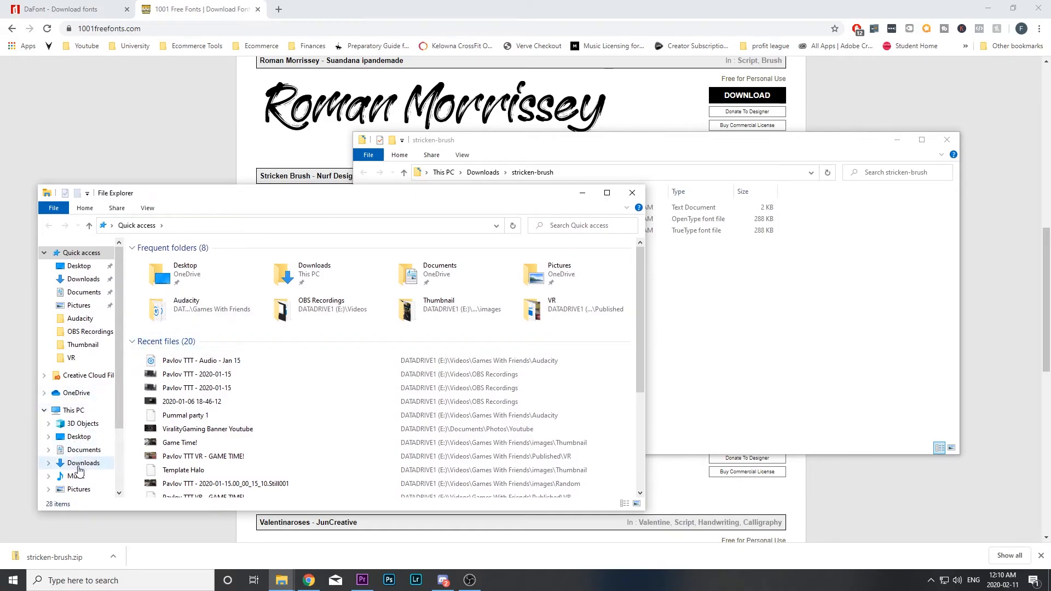
Step: Open the Fonts folder under C:\Windows and install the Stricken Brush (DEMO) font from the downloaded stricken-brush folder into it
{"action": "left_click", "coordinate": [61, 412]}
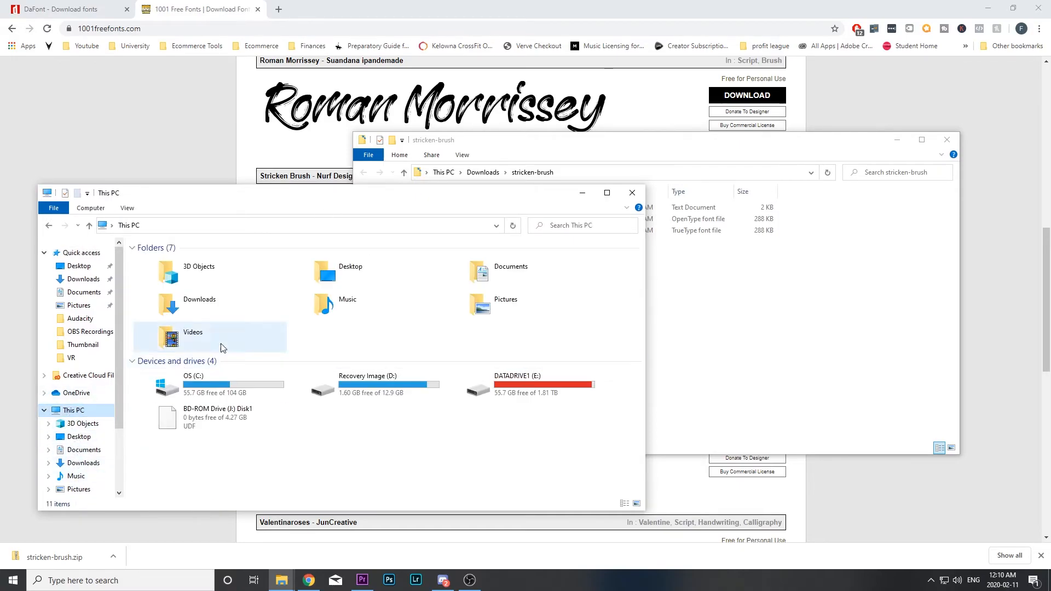
{"action": "double_click", "coordinate": [229, 395]}
{"action": "double_click", "coordinate": [170, 306]}
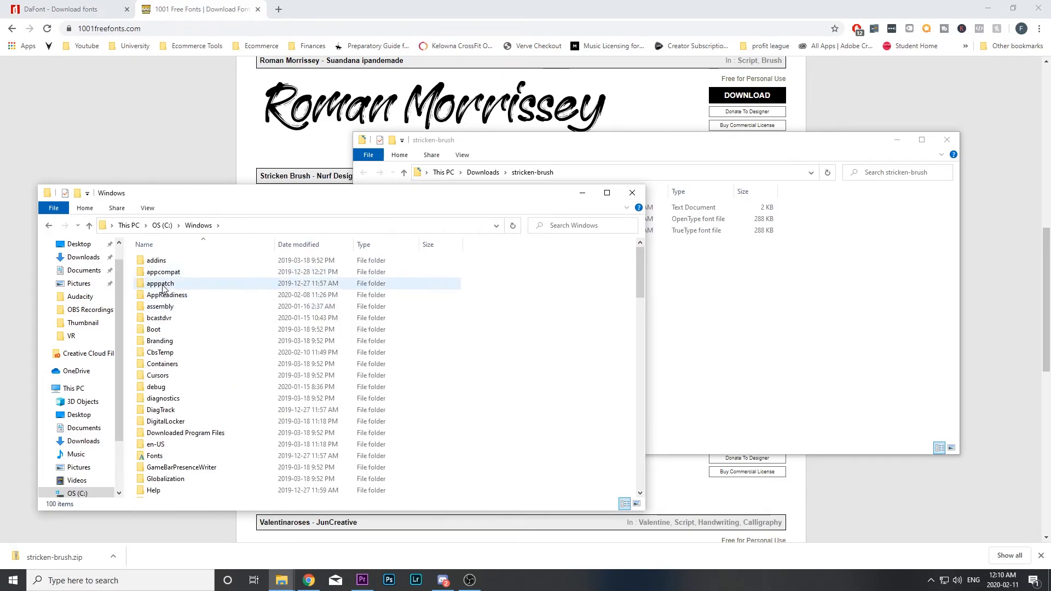
{"action": "scroll", "coordinate": [163, 288], "scroll_direction": "down", "scroll_amount": 2}
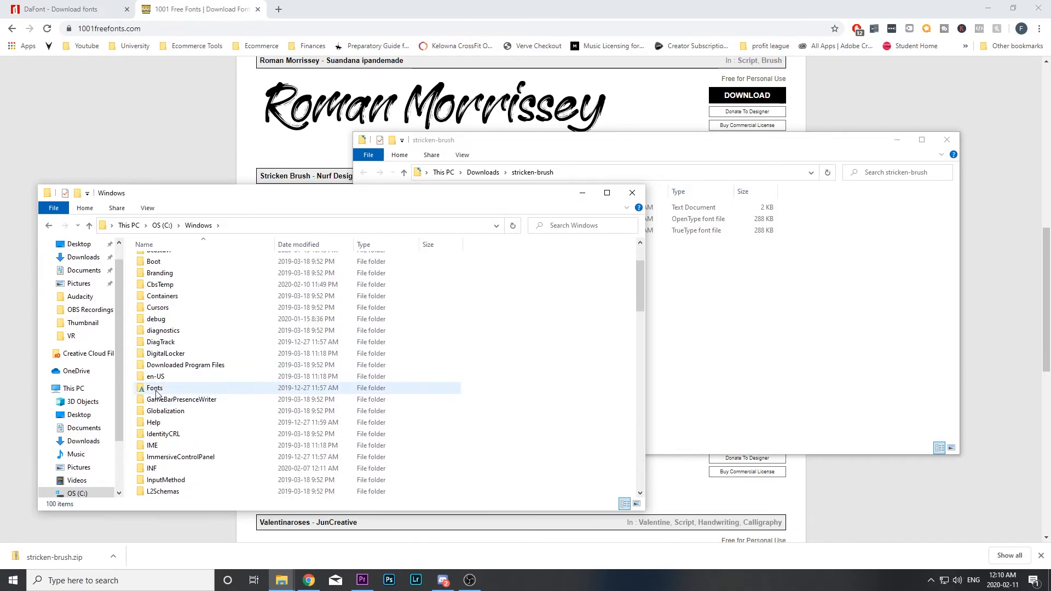
{"action": "double_click", "coordinate": [164, 389]}
{"action": "left_click", "coordinate": [763, 295]}
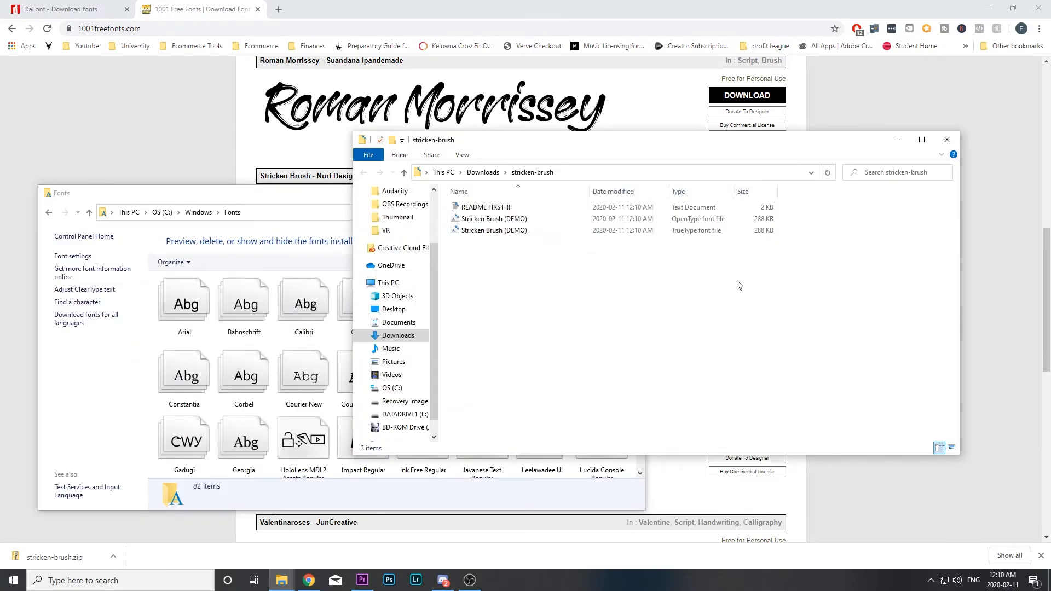
{"action": "mouse_move", "coordinate": [512, 252]}
{"action": "left_mouse_down"}
{"action": "mouse_move", "coordinate": [492, 224]}
{"action": "mouse_move", "coordinate": [454, 213]}
{"action": "mouse_move", "coordinate": [281, 352]}
{"action": "mouse_move", "coordinate": [275, 376]}
{"action": "left_mouse_up"}
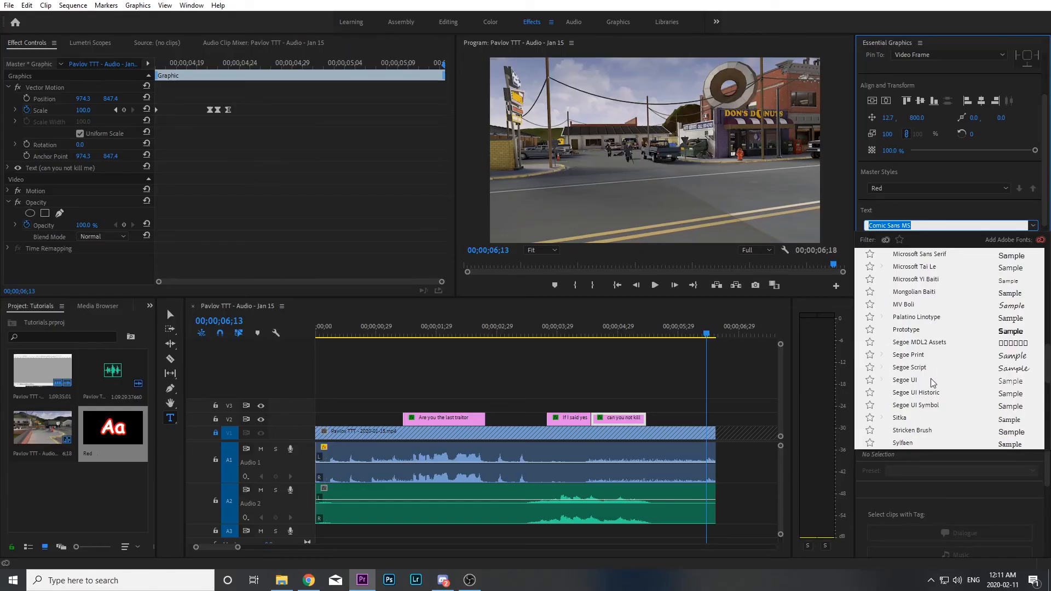
Step: Set the "can you not kill me" title's font to Stricken Brush and show the title at 00;00;04;23
{"action": "scroll", "coordinate": [913, 420], "scroll_direction": "down", "scroll_amount": 2}
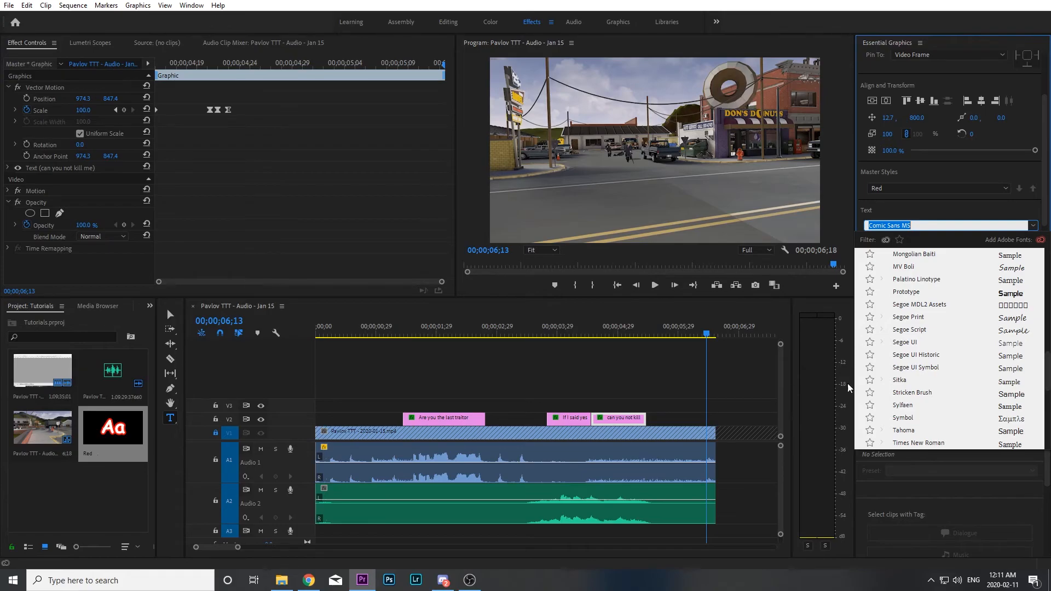
{"action": "left_click", "coordinate": [908, 394]}
{"action": "left_click", "coordinate": [605, 331]}
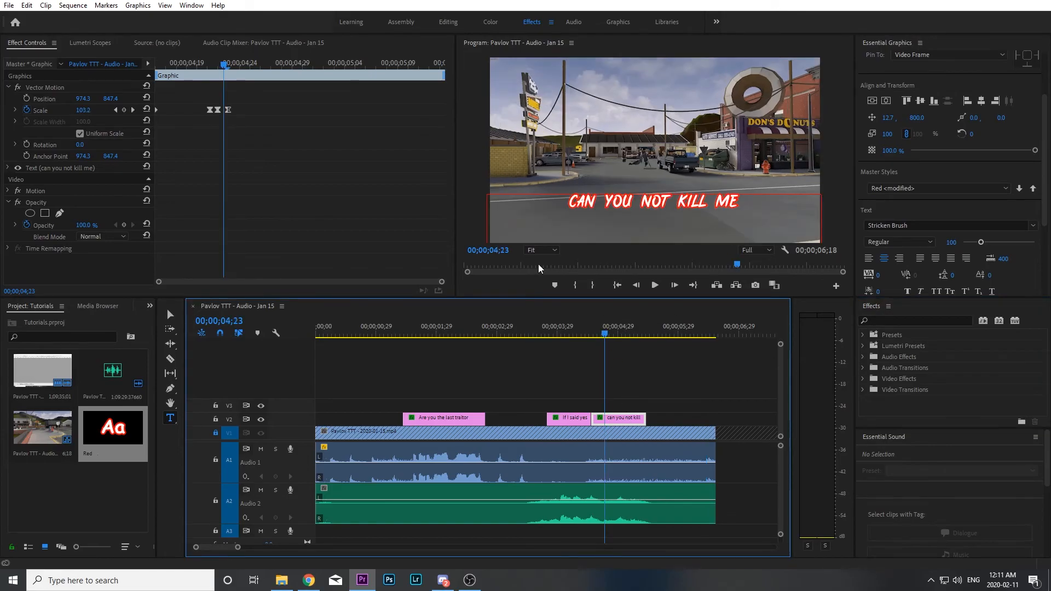
Step: Play back the red subtitles from 00;00;04;04 to check the new font, and clear the selection
{"action": "left_click", "coordinate": [567, 330]}
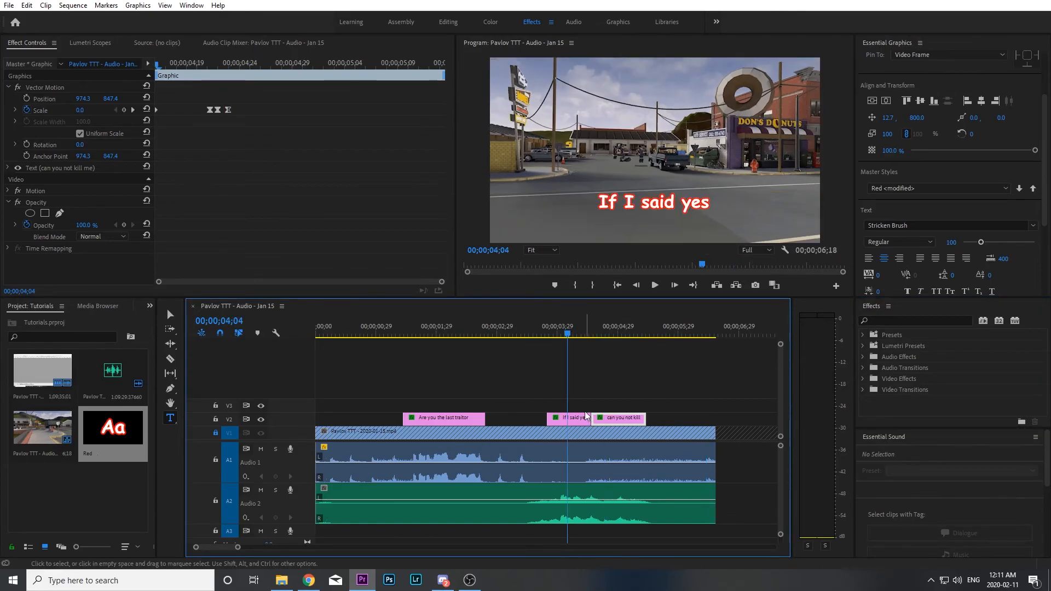
{"action": "key", "text": "space"}
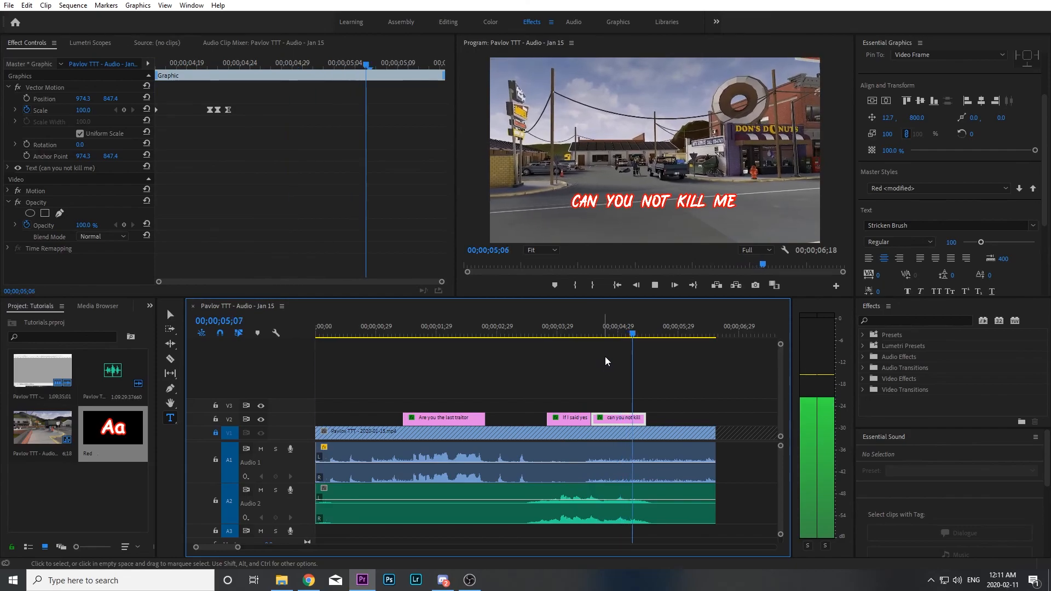
{"action": "left_click_drag", "start_coordinate": [732, 212], "coordinate": [564, 215]}
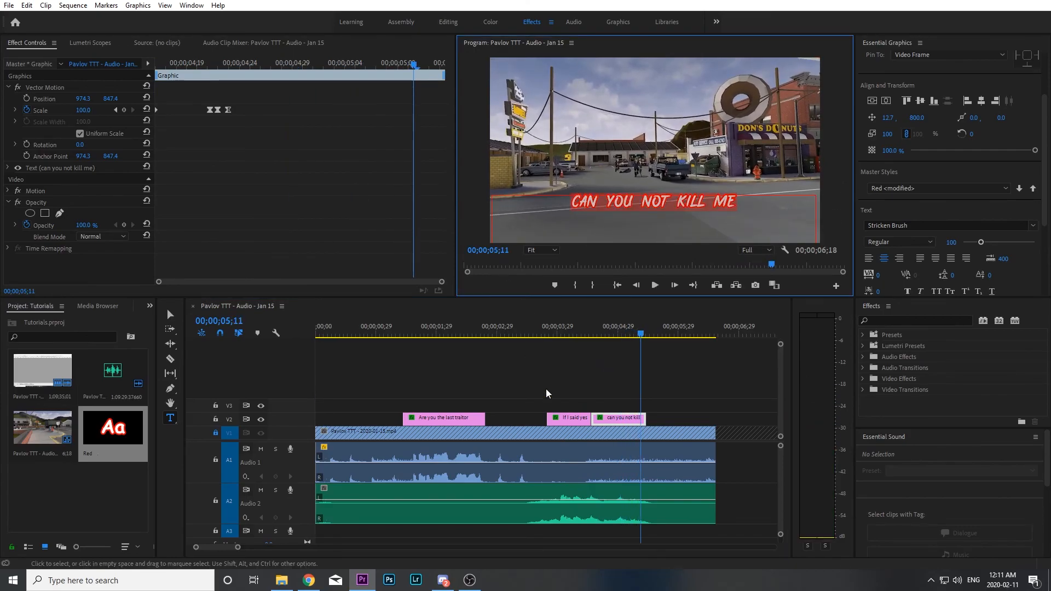
{"action": "left_click", "coordinate": [552, 376]}
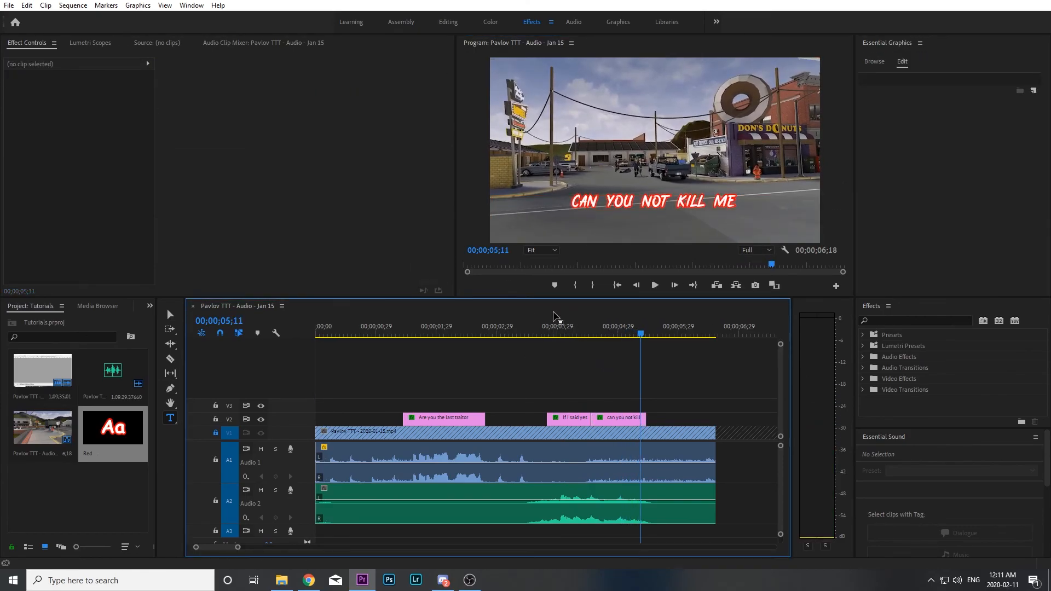
Step: Select the "If I said yes" title clip and play back the subtitles from 00;00;04;06
{"action": "left_click", "coordinate": [575, 419]}
{"action": "left_click", "coordinate": [570, 327]}
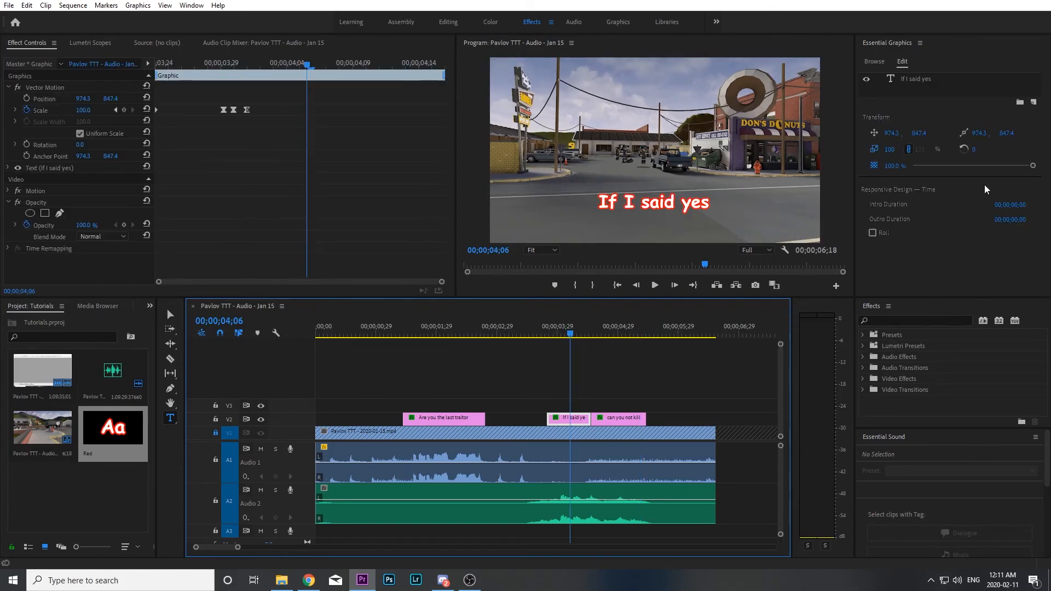
{"action": "key", "text": "space"}
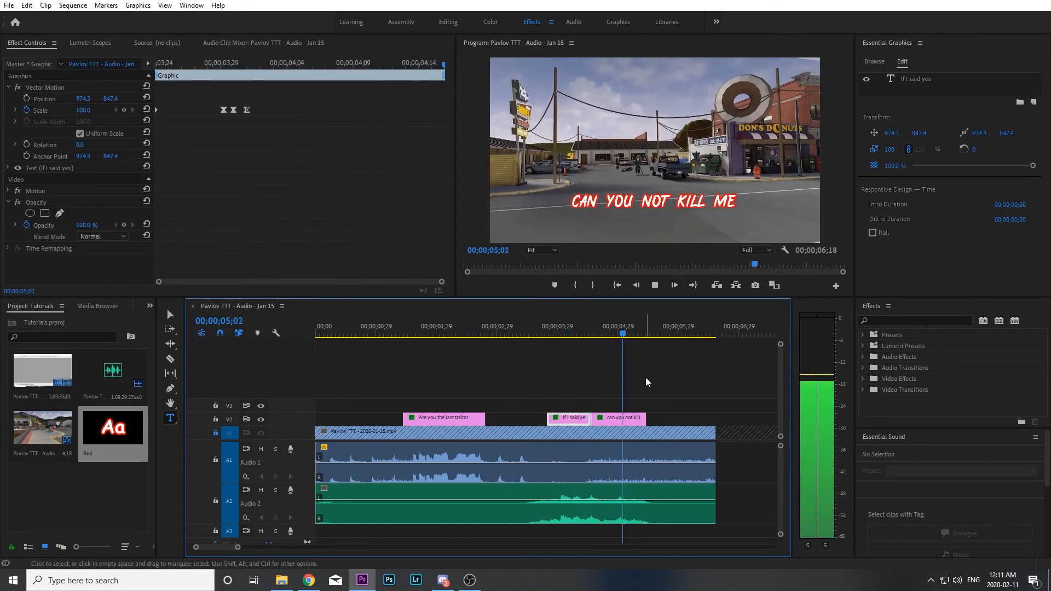